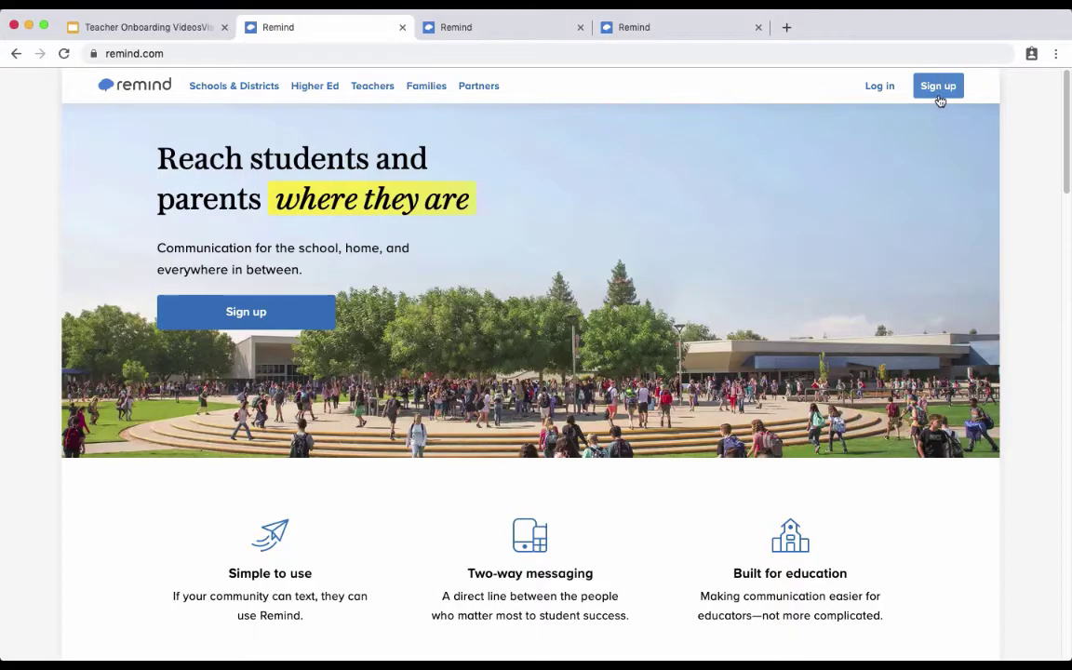
# Register a new Remind teacher account by entering an e-mail, first and last name, and password.
pyautogui.click(939, 93)
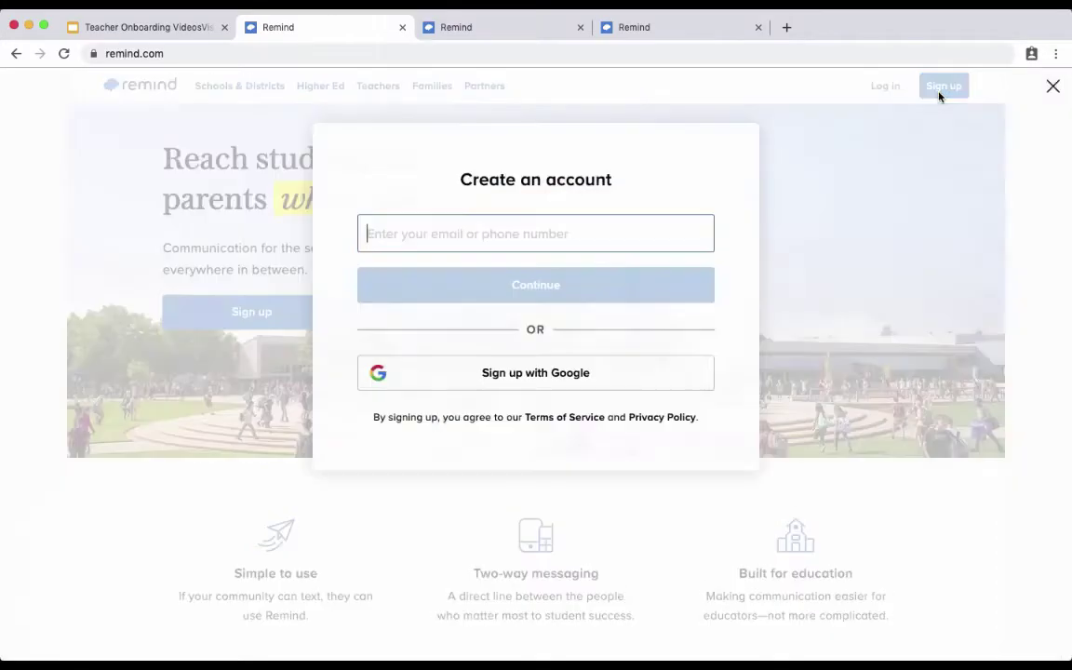
pyautogui.press('Return')
pyautogui.write('teacher')
pyautogui.press('Tab')
pyautogui.write('demo')
pyautogui.press('Tab')
pyautogui.write('******')
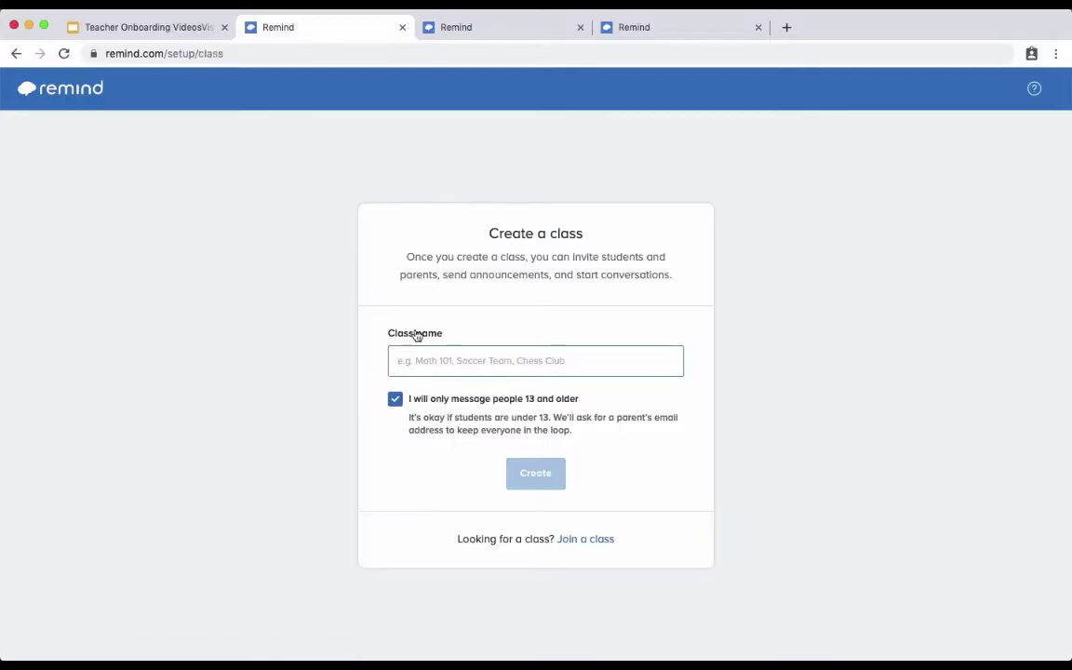
# Create the '1st grade' class, save Remind Primary as the school, and switch to another Remind tab.
pyautogui.write('1st grade')
pyautogui.press('Return')
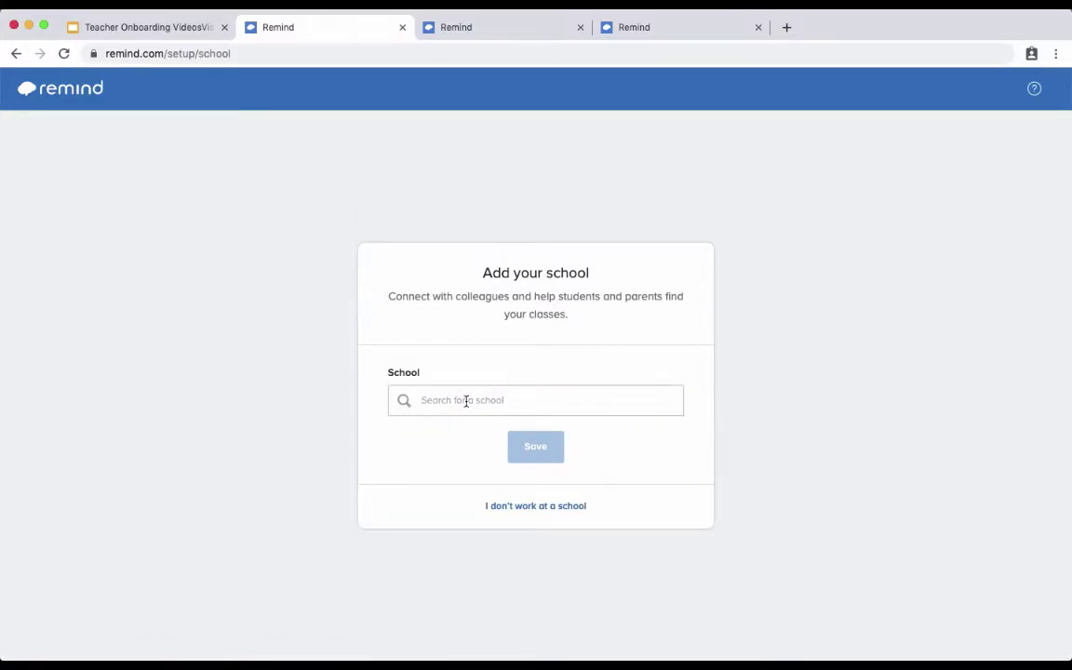
pyautogui.click(467, 400)
pyautogui.write('remind')
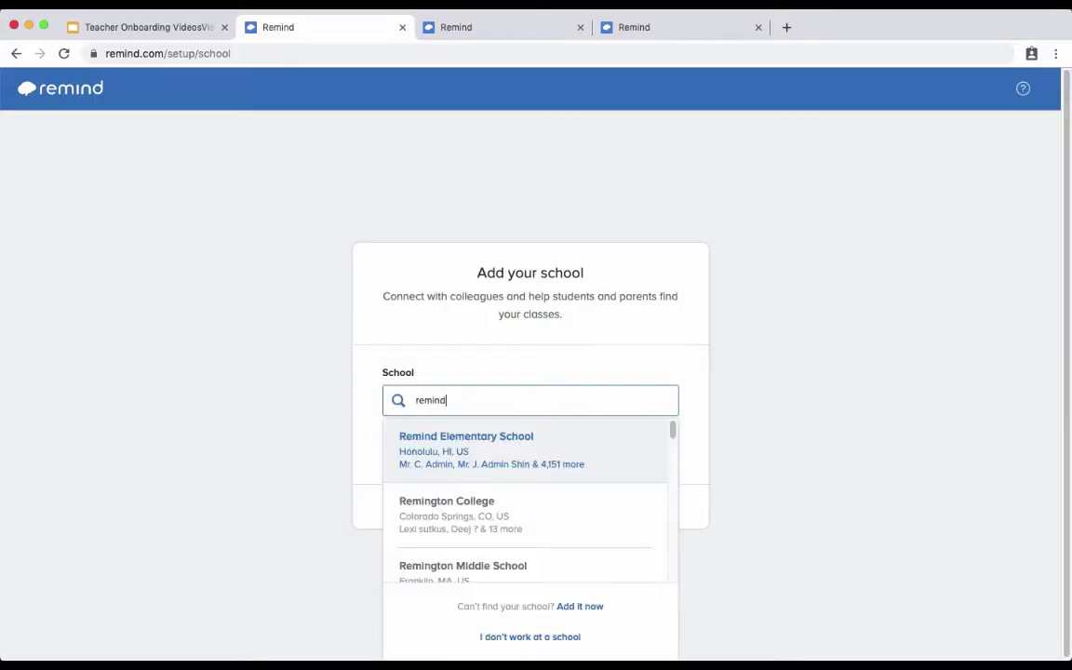
pyautogui.write(' primary')
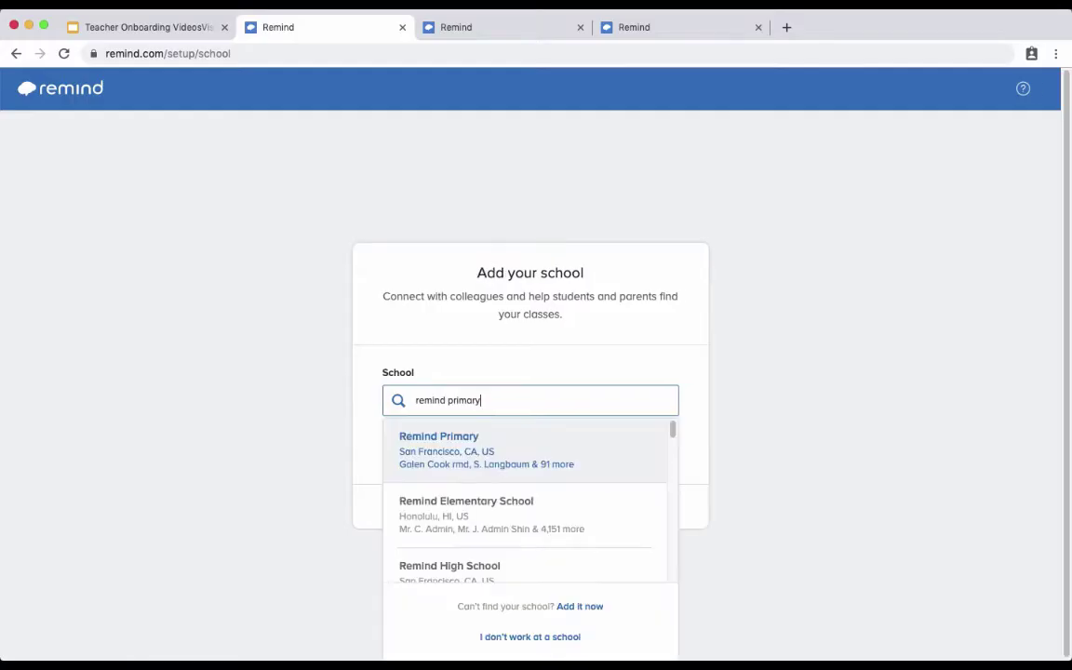
pyautogui.click(464, 440)
pyautogui.click(524, 455)
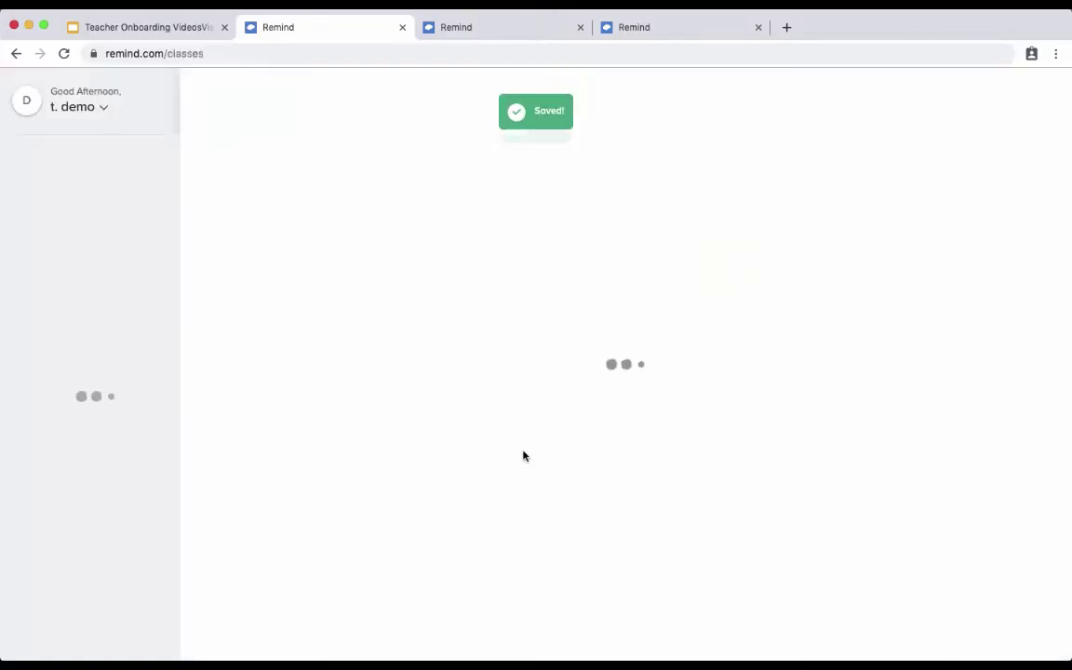
pyautogui.click(493, 29)
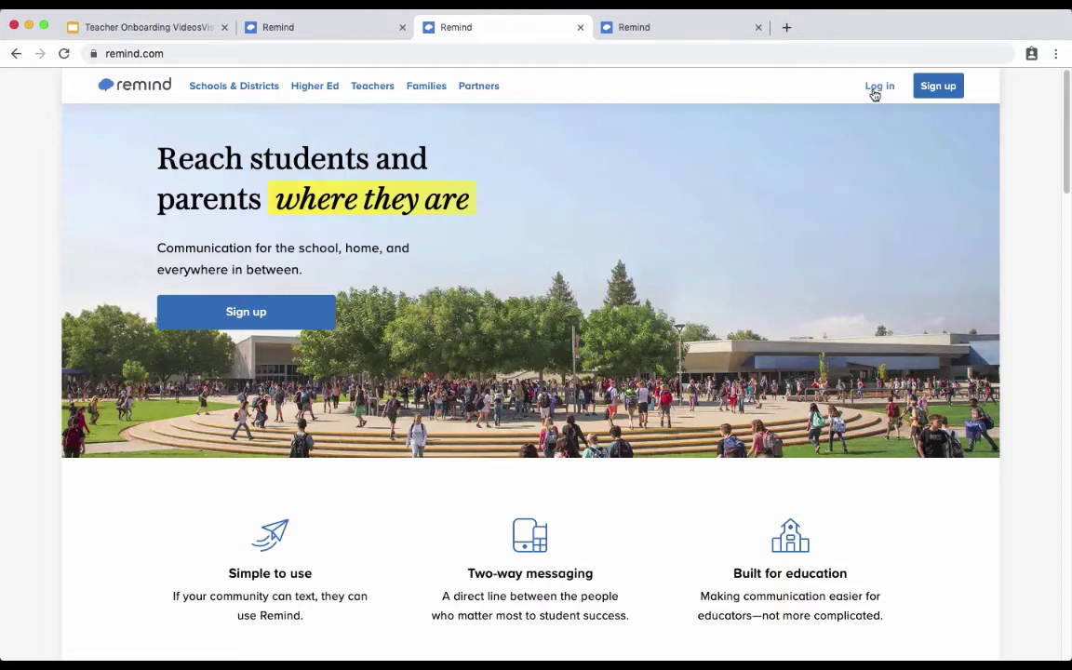
# Log in and scroll the AP Bio Period 1 dashboard, then return to the onboarding slides.
pyautogui.click(57, 279)
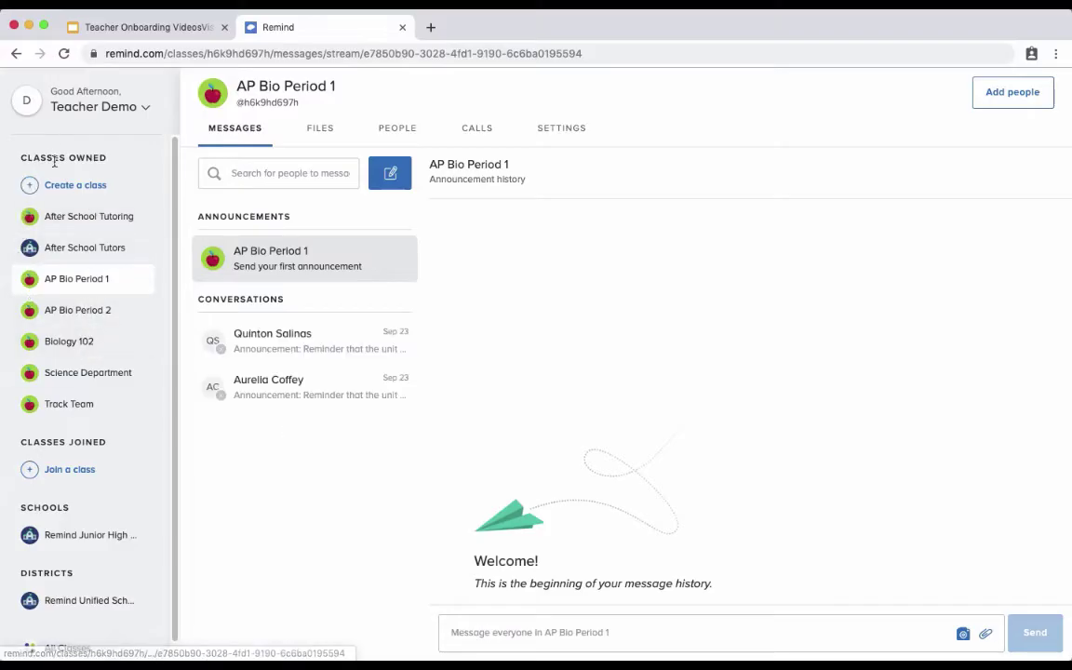
pyautogui.scroll(-1, 64, 325)
pyautogui.scroll(-1, 65, 326)
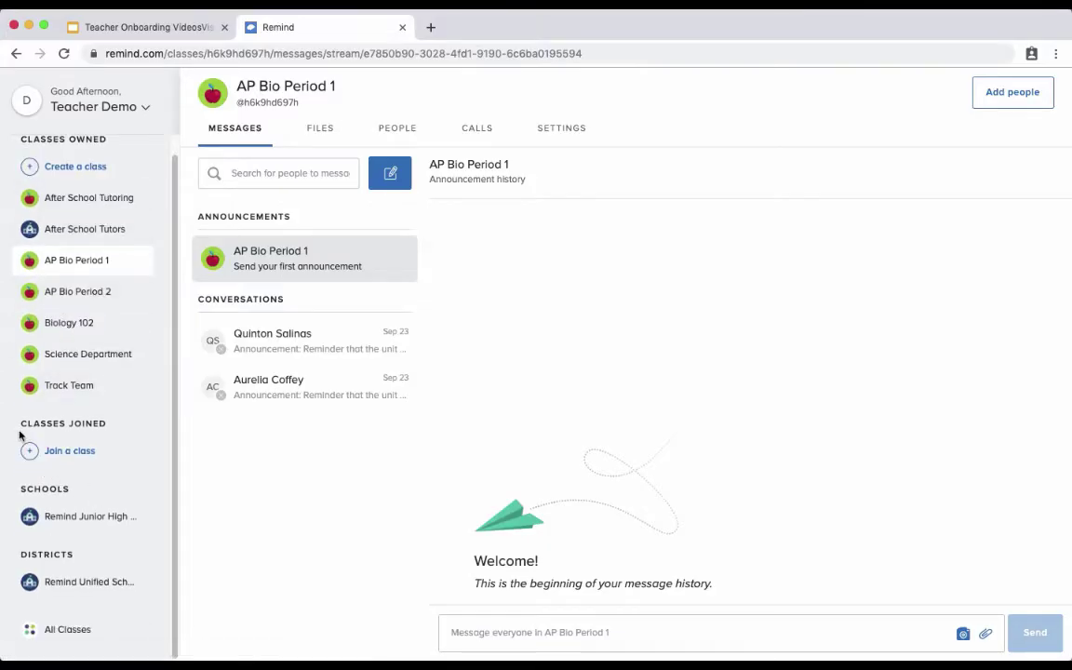
pyautogui.click(131, 30)
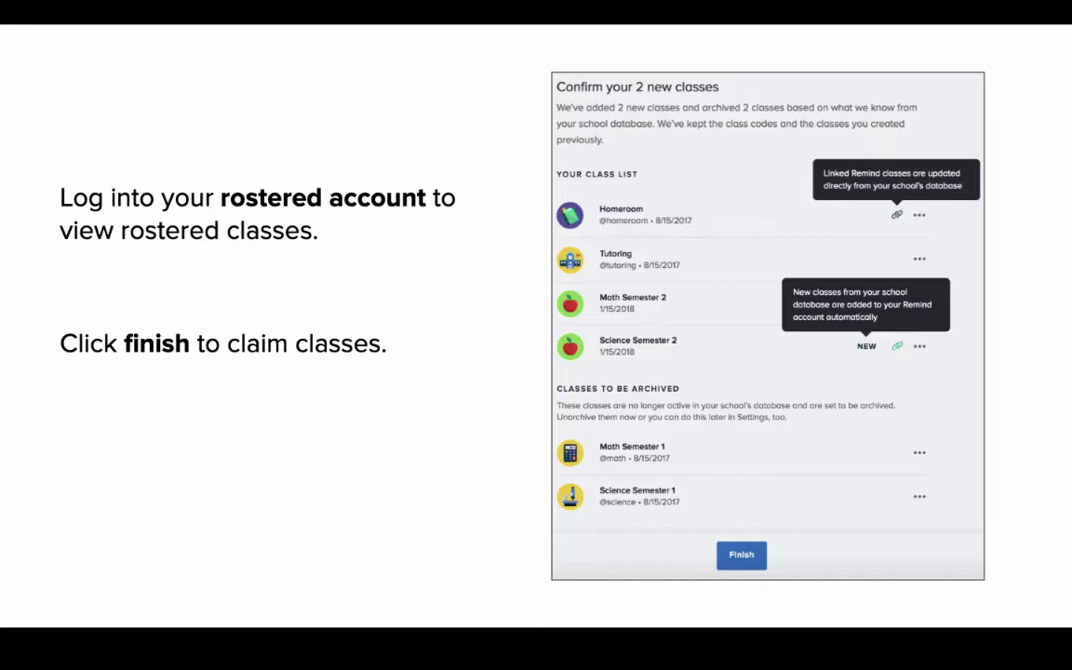
# Exit the rostered-classes slideshow and return to Remind's Biology 102 class page.
pyautogui.press('Escape')
pyautogui.hotkey('ctrl', 'Tab')
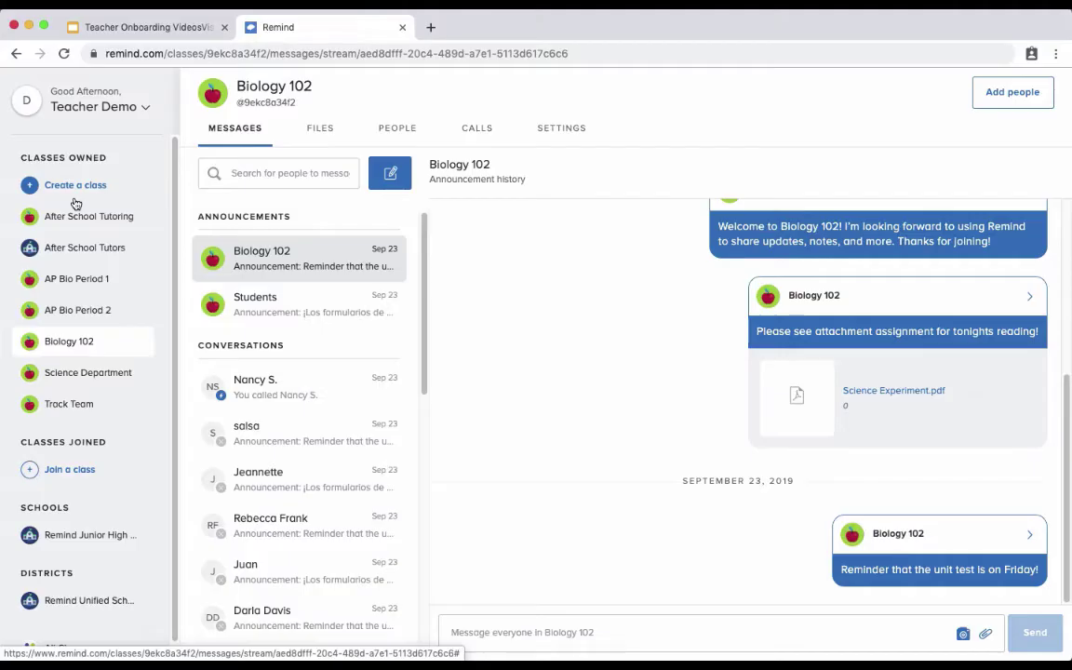
pyautogui.click(79, 182)
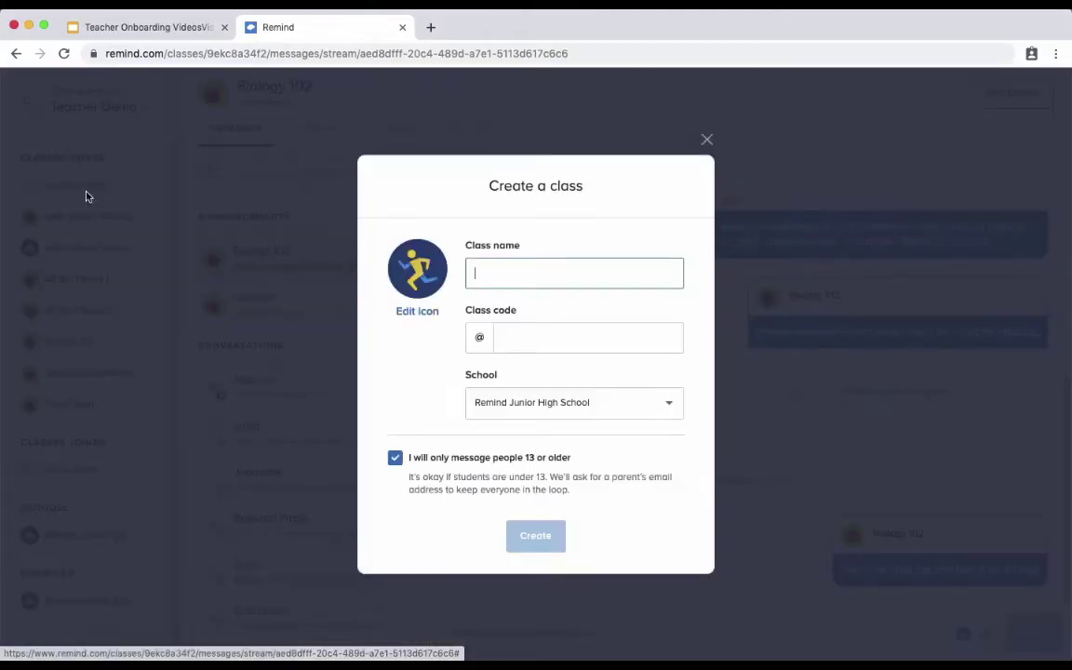
pyautogui.write('Art ')
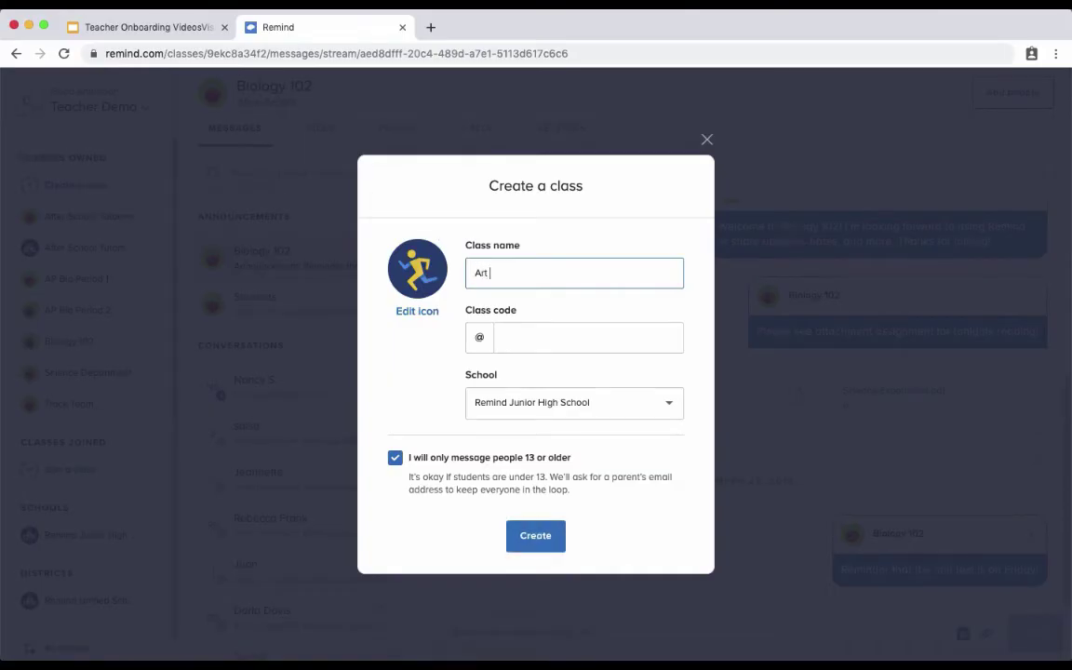
pyautogui.write('club')
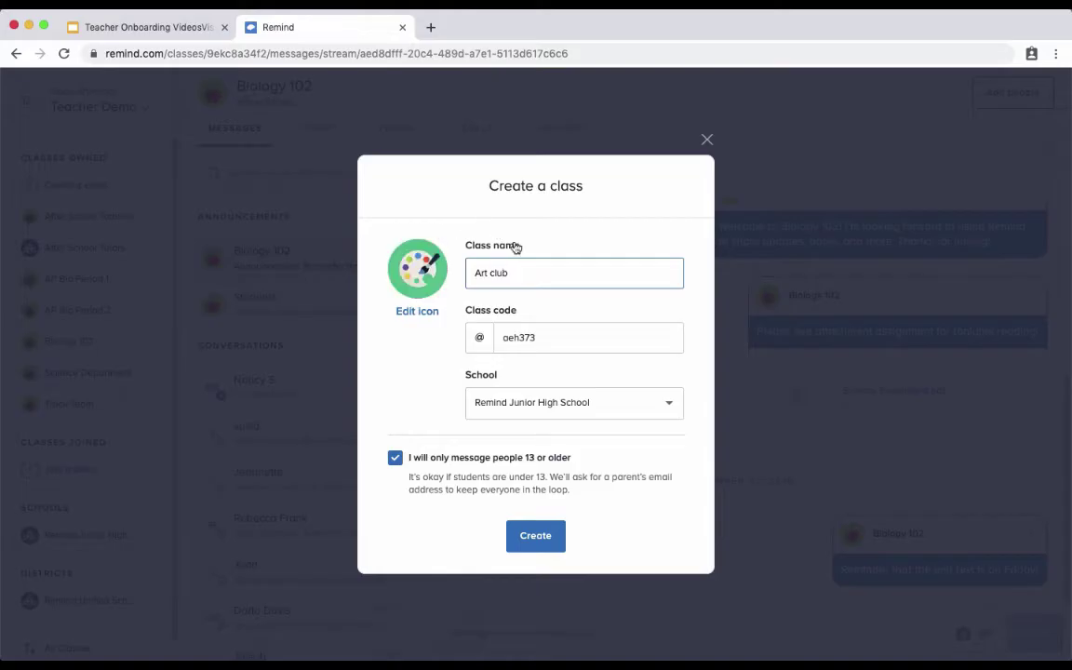
pyautogui.click(548, 337)
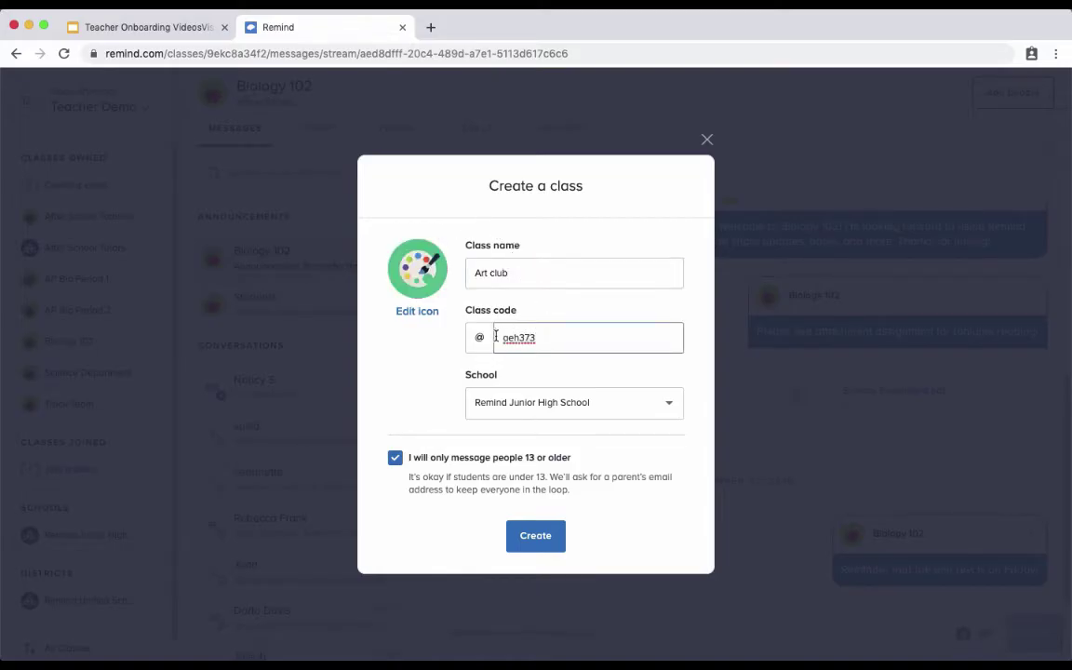
pyautogui.click(572, 415)
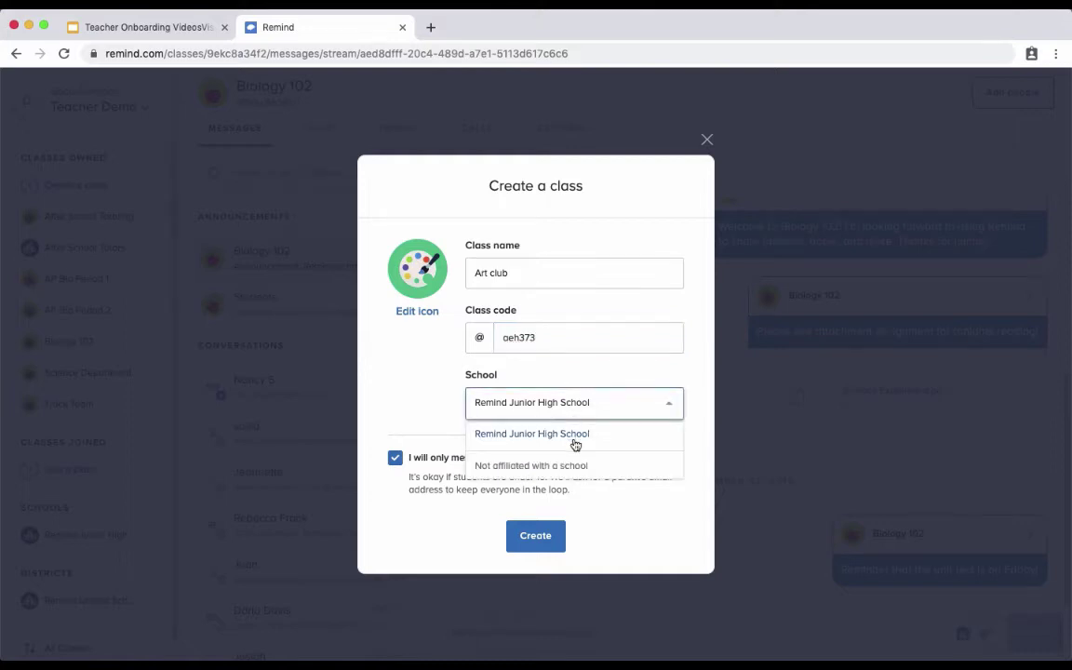
pyautogui.click(573, 430)
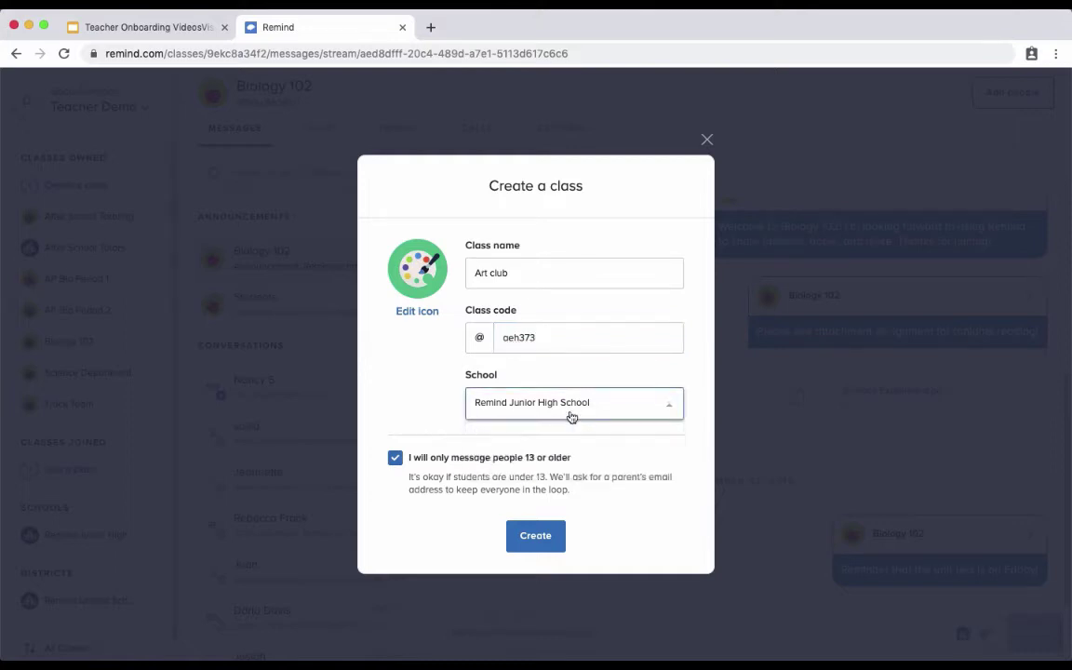
pyautogui.click(548, 537)
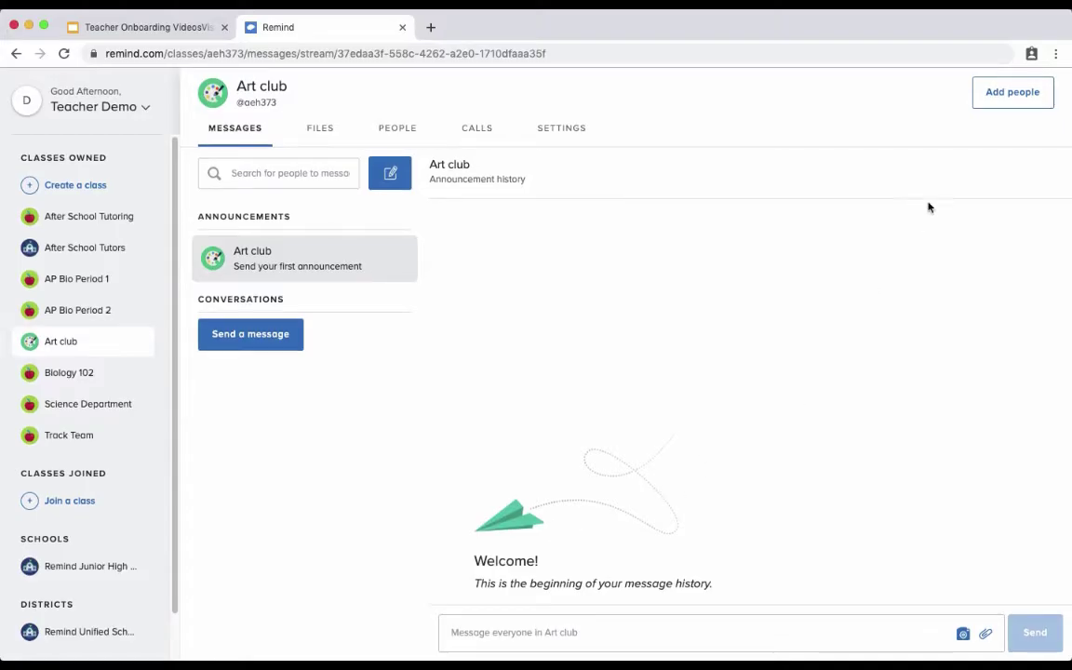
# Browse the Art club Students, Parents and Teachers invite tables, then show the printable PDF option.
pyautogui.click(1010, 102)
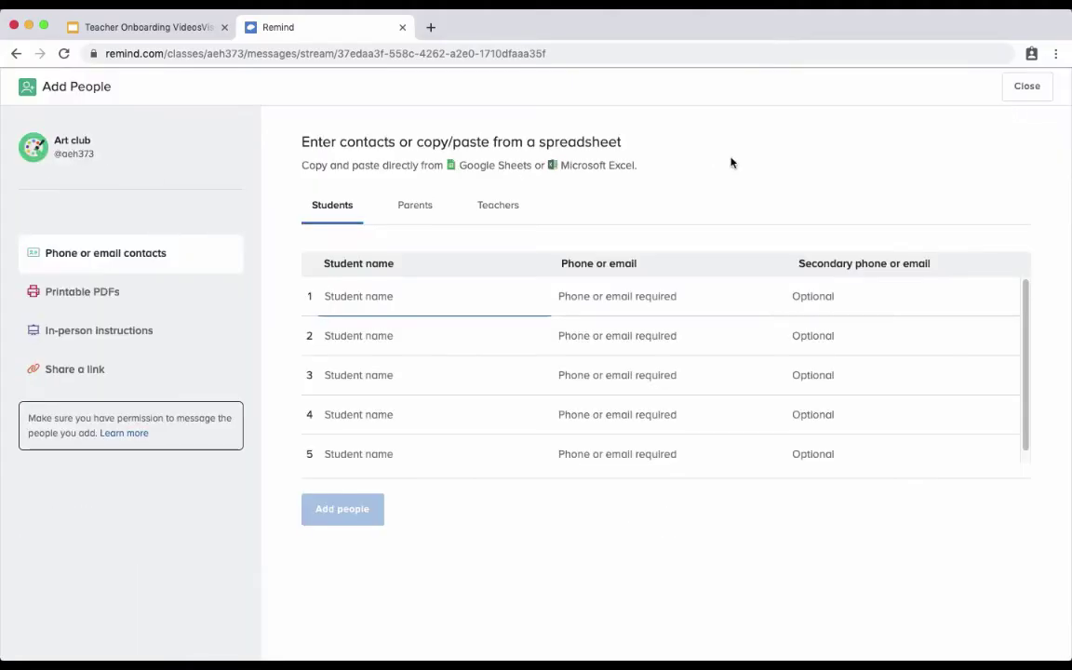
pyautogui.click(414, 208)
pyautogui.click(500, 211)
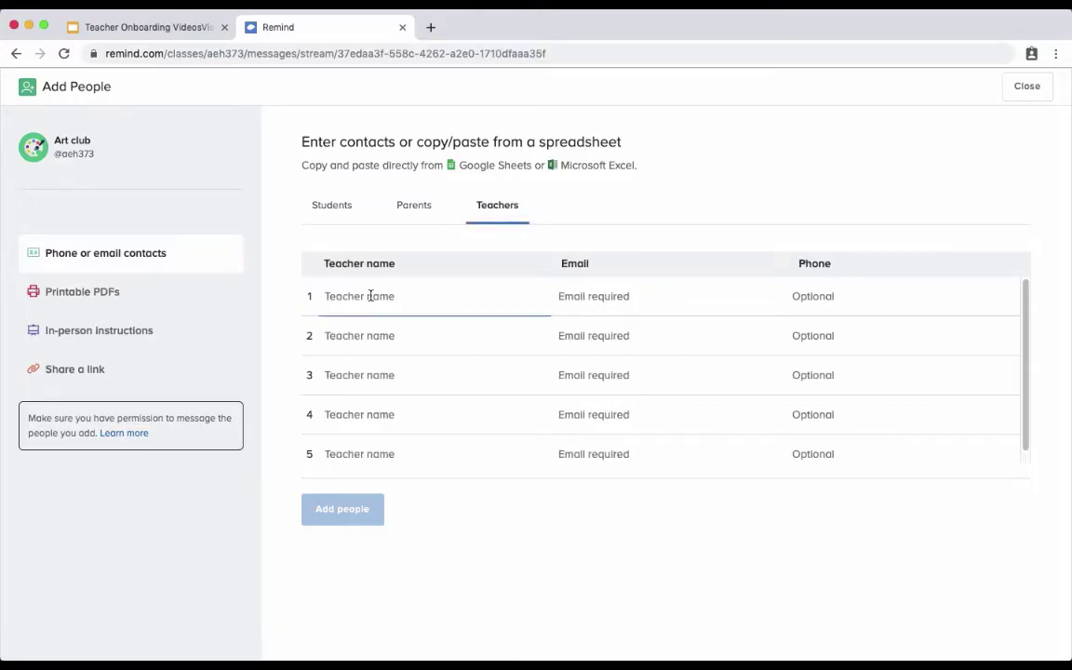
pyautogui.click(560, 292)
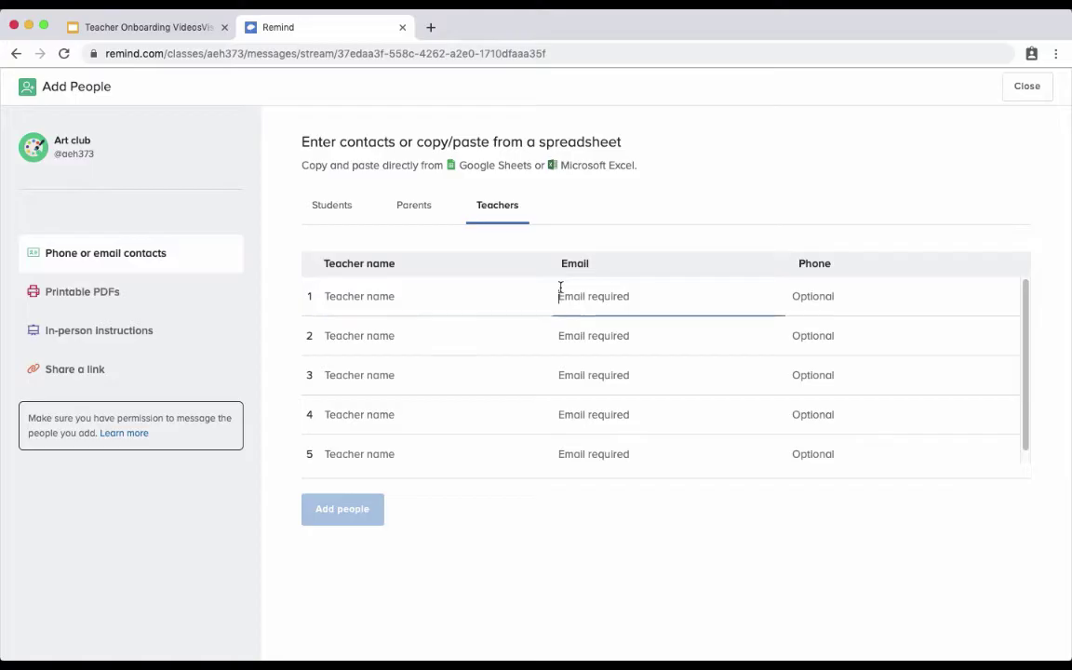
pyautogui.click(331, 206)
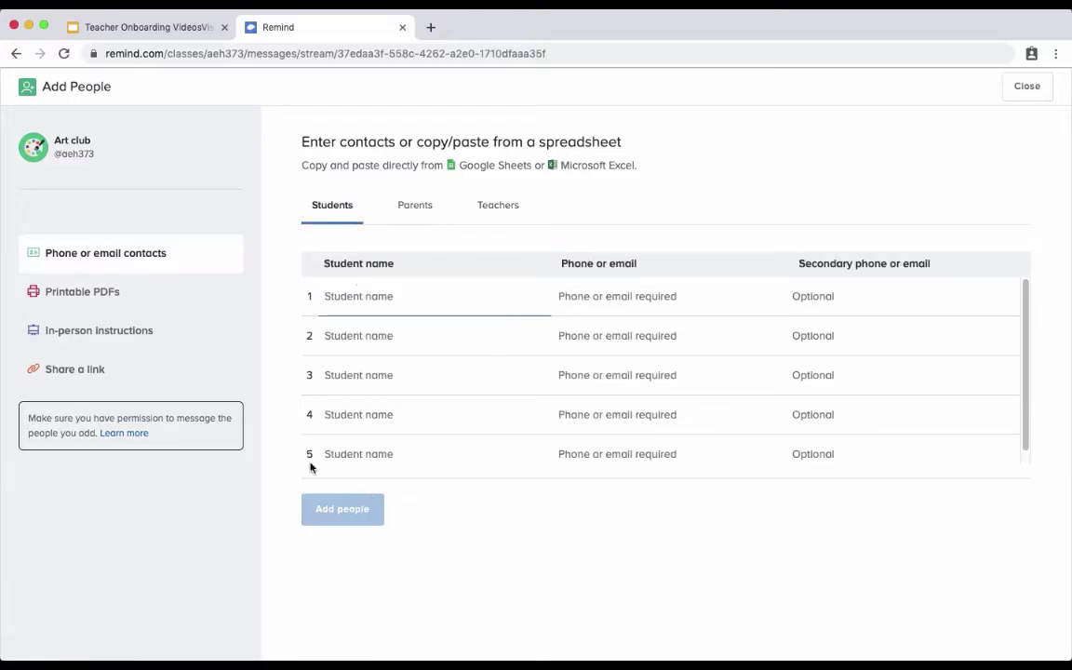
pyautogui.click(91, 299)
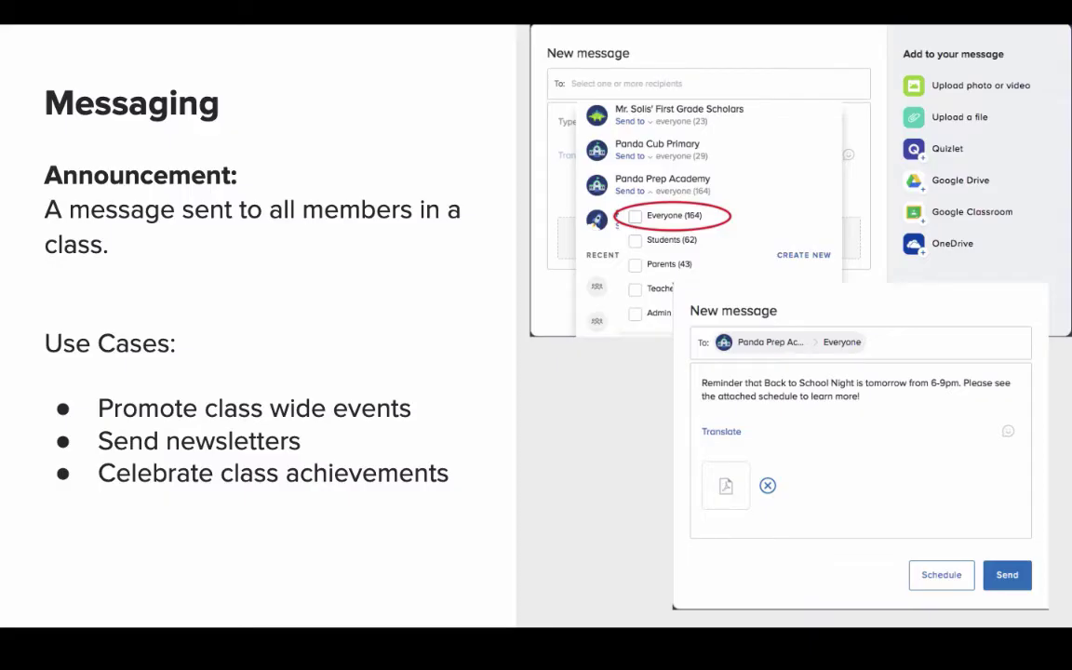
# Advance the slides to the 1:1 Conversation and Small Group Conversations slides.
pyautogui.press('Right')
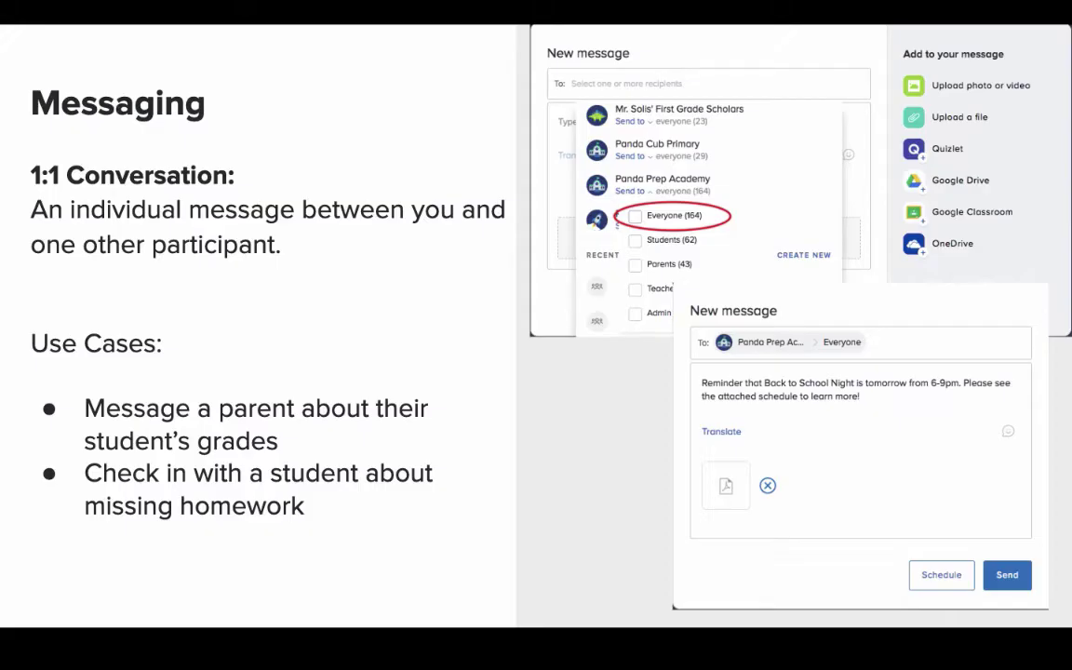
pyautogui.press('Right')
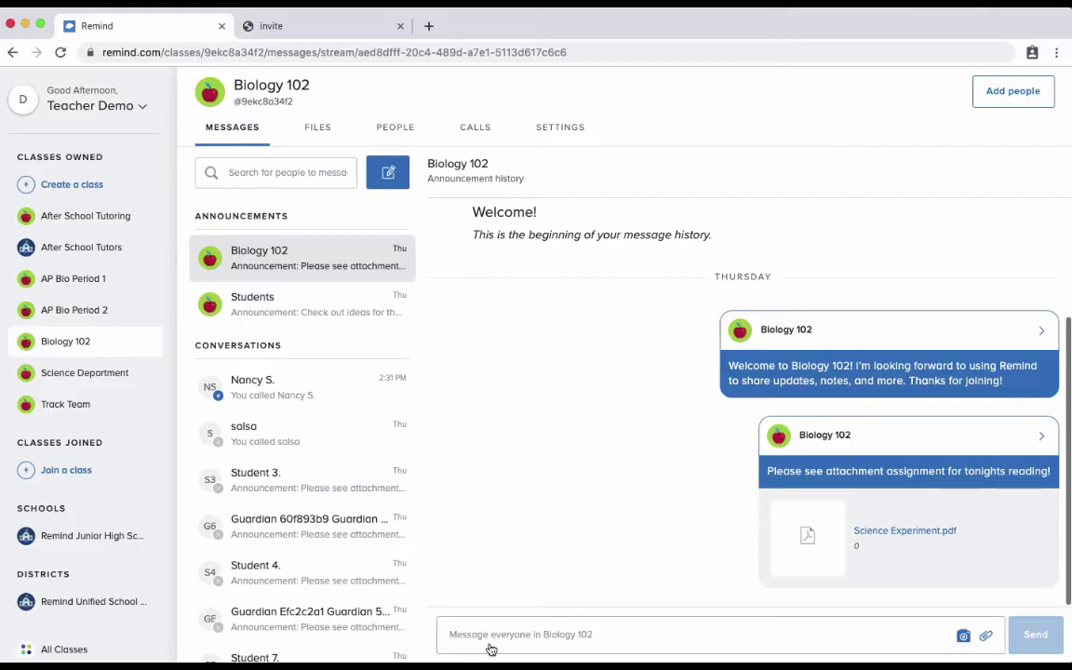
# Write the Biology 102 announcement 'Reminder that the unit test is on Friday'.
pyautogui.click(603, 642)
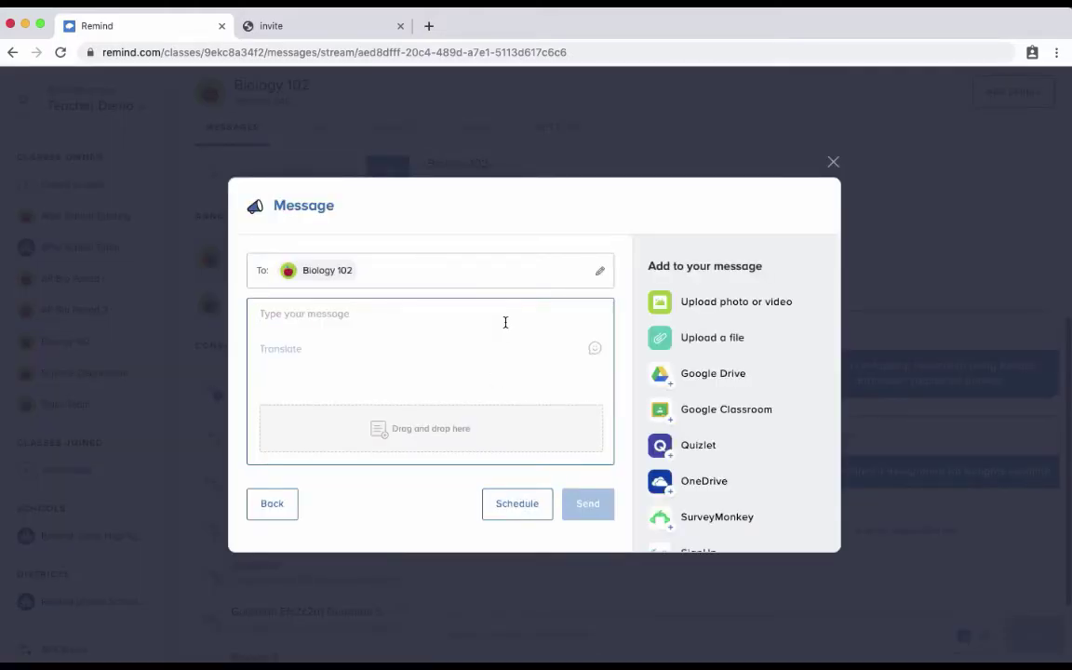
pyautogui.write('Reminder that t')
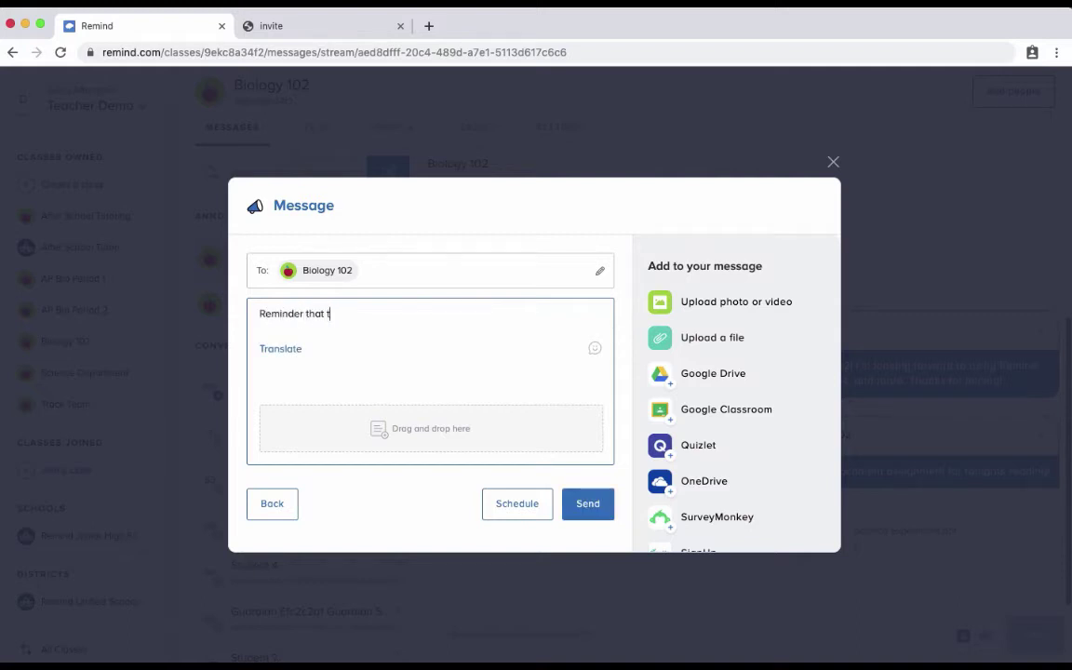
pyautogui.press('BackSpace')
pyautogui.write('the unit test is on Friday!')
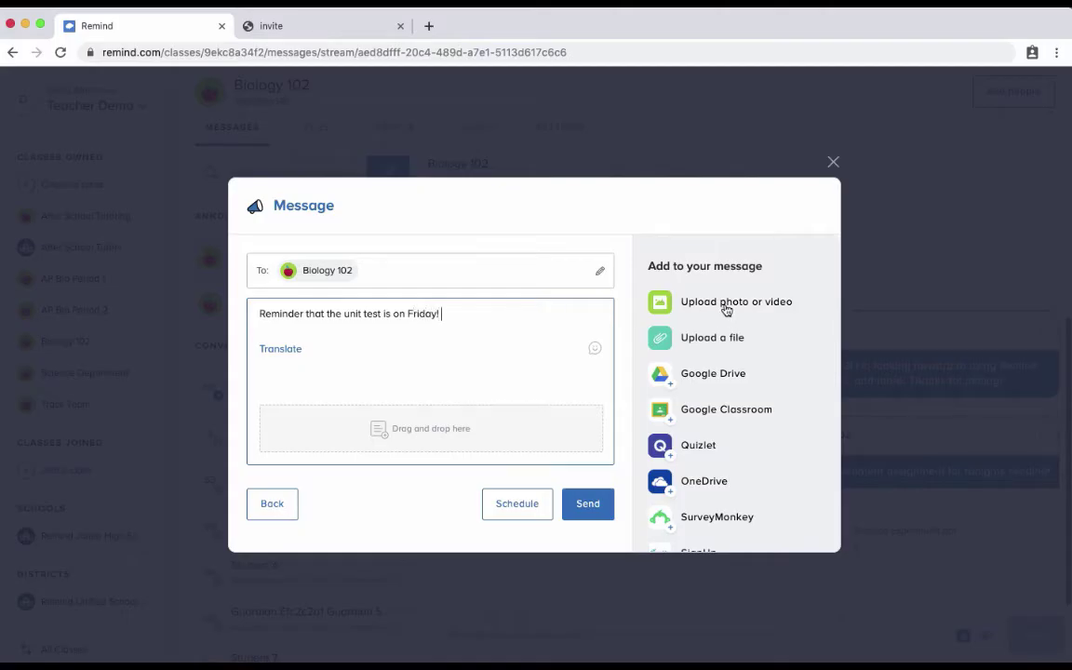
pyautogui.scroll(-3, 715, 417)
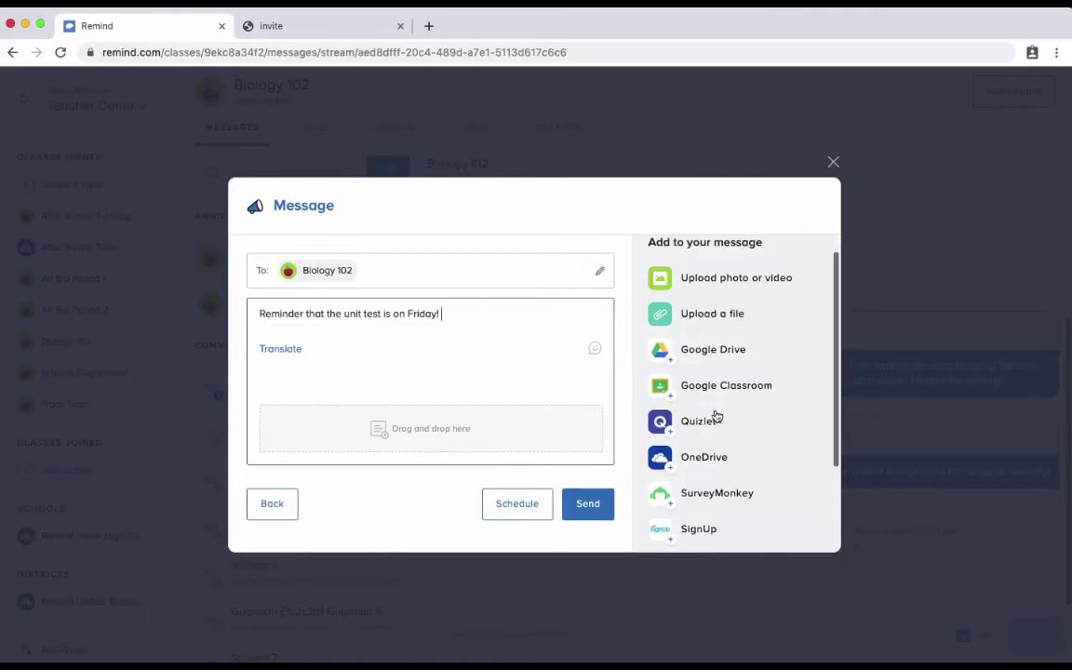
# Try scheduling the reminder, cancel scheduling, and send it to Biology 102 immediately.
pyautogui.click(515, 504)
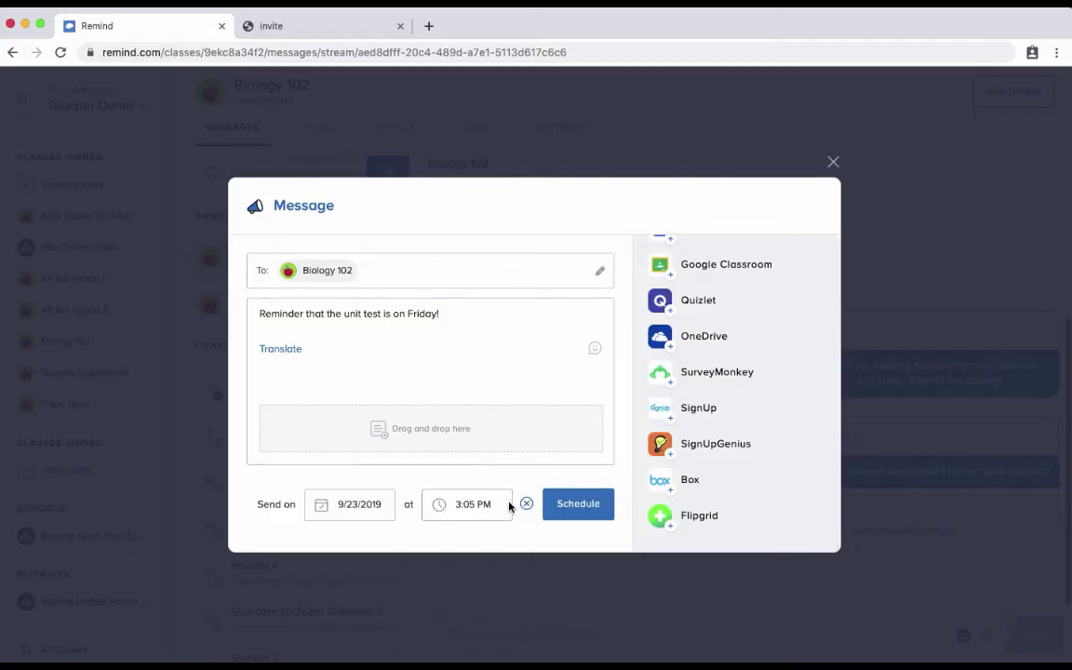
pyautogui.click(341, 504)
pyautogui.click(479, 503)
pyautogui.click(526, 504)
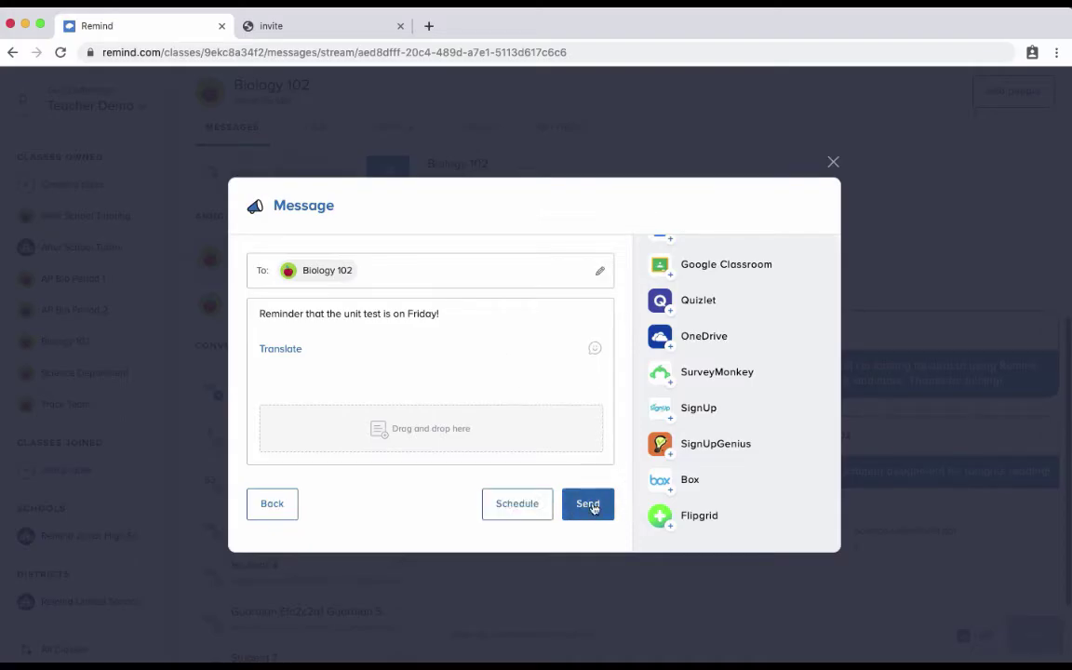
pyautogui.click(592, 516)
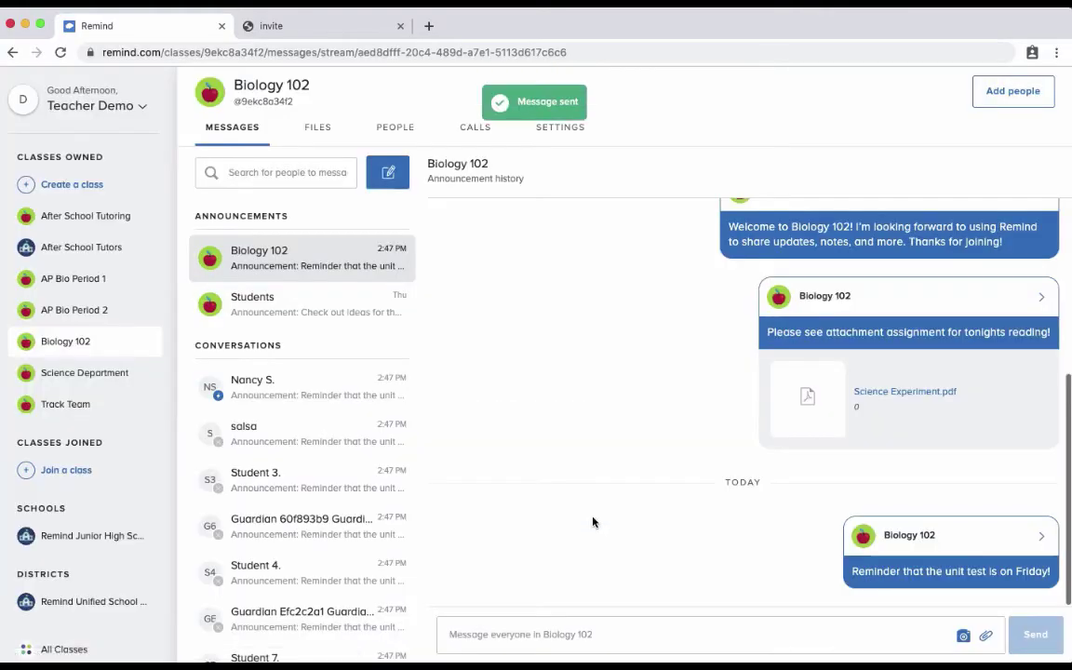
pyautogui.click(381, 181)
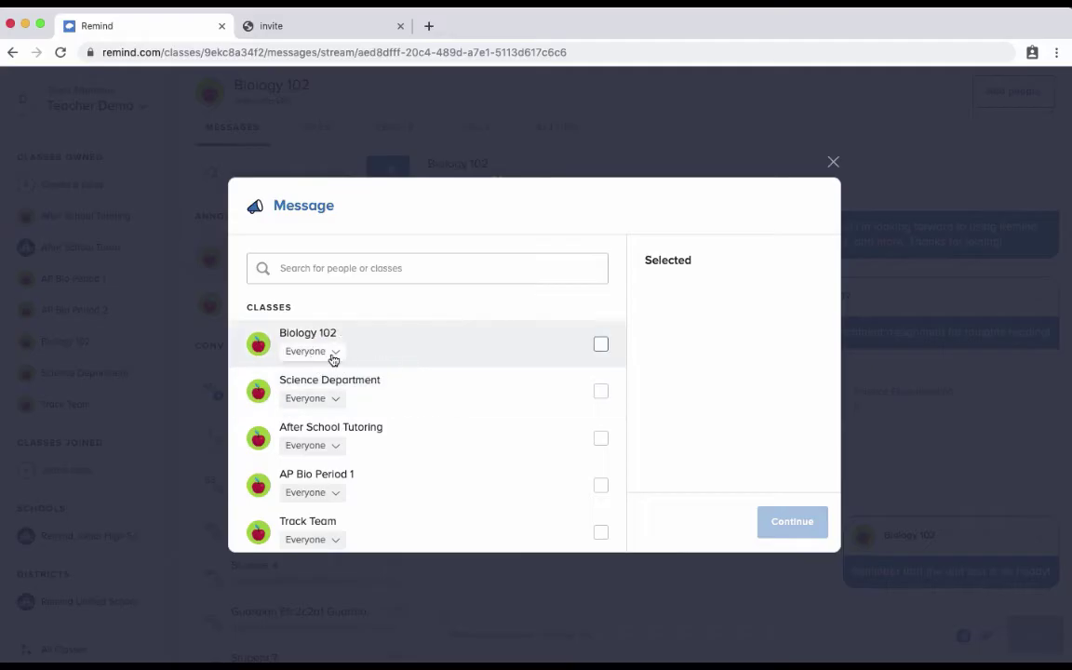
# Address the new message to only the 13 Biology 102 students.
pyautogui.click(331, 354)
pyautogui.click(327, 451)
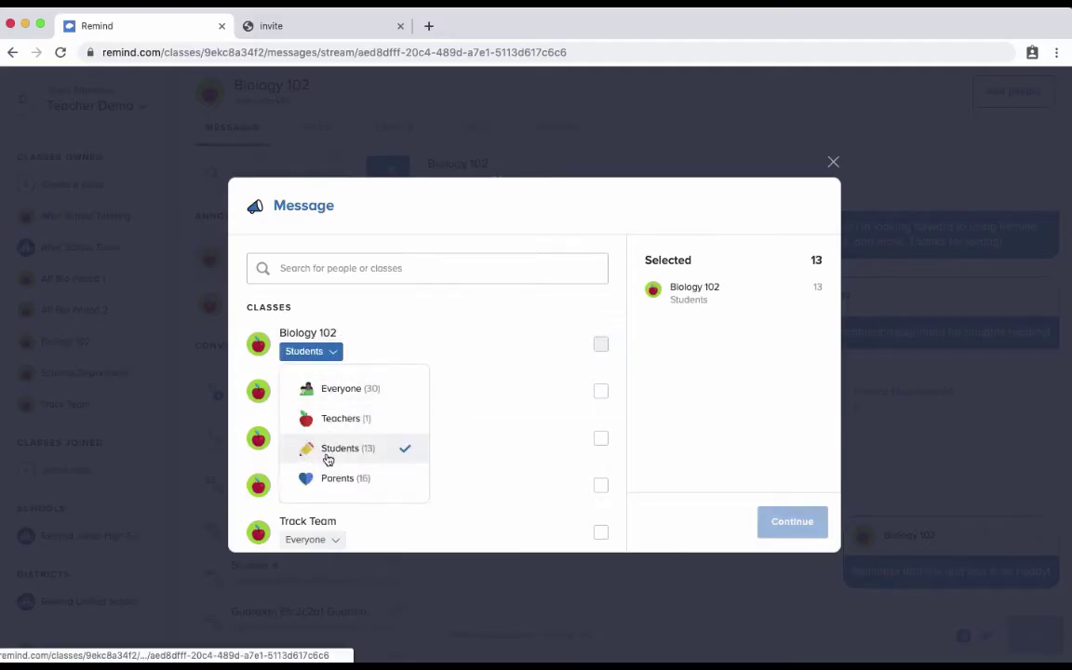
pyautogui.click(600, 345)
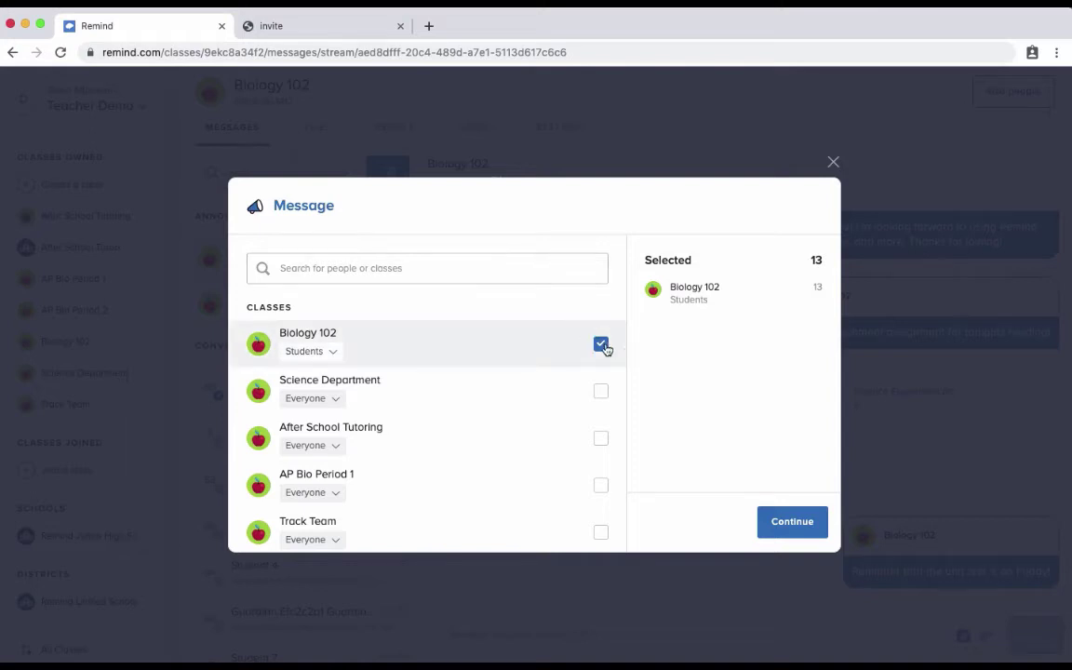
pyautogui.click(600, 344)
pyautogui.click(524, 267)
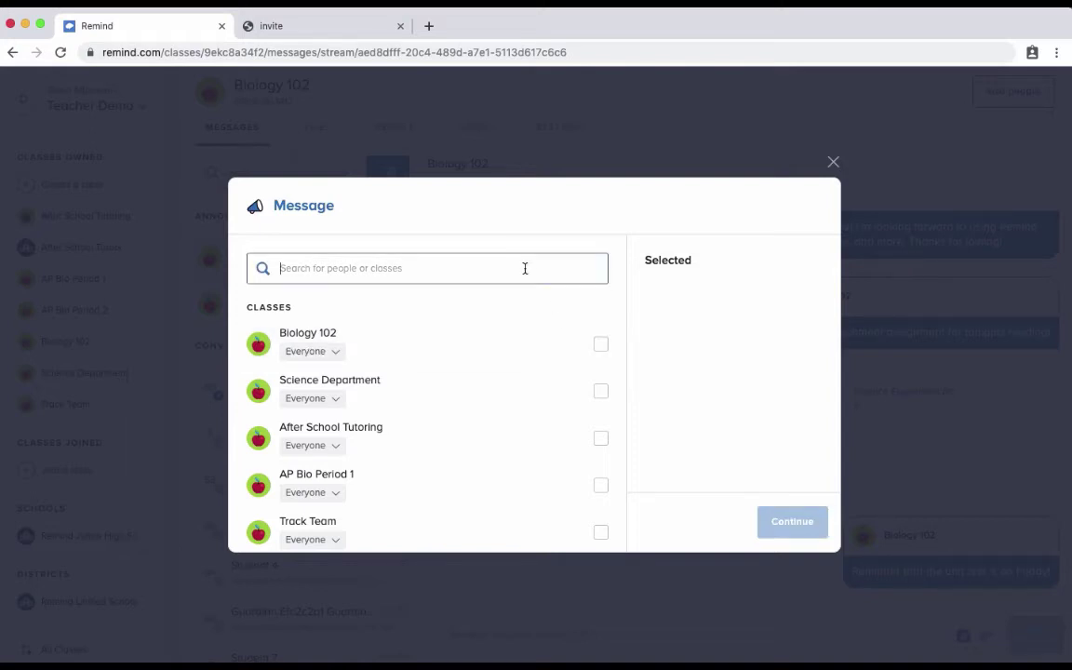
pyautogui.click(335, 352)
pyautogui.click(341, 446)
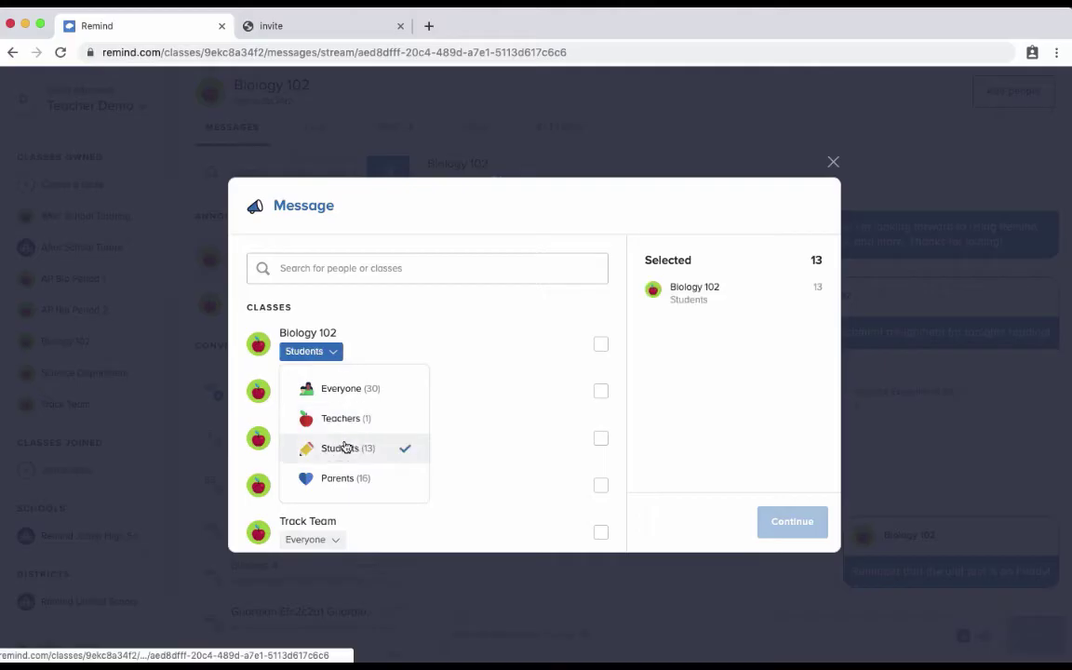
pyautogui.click(781, 519)
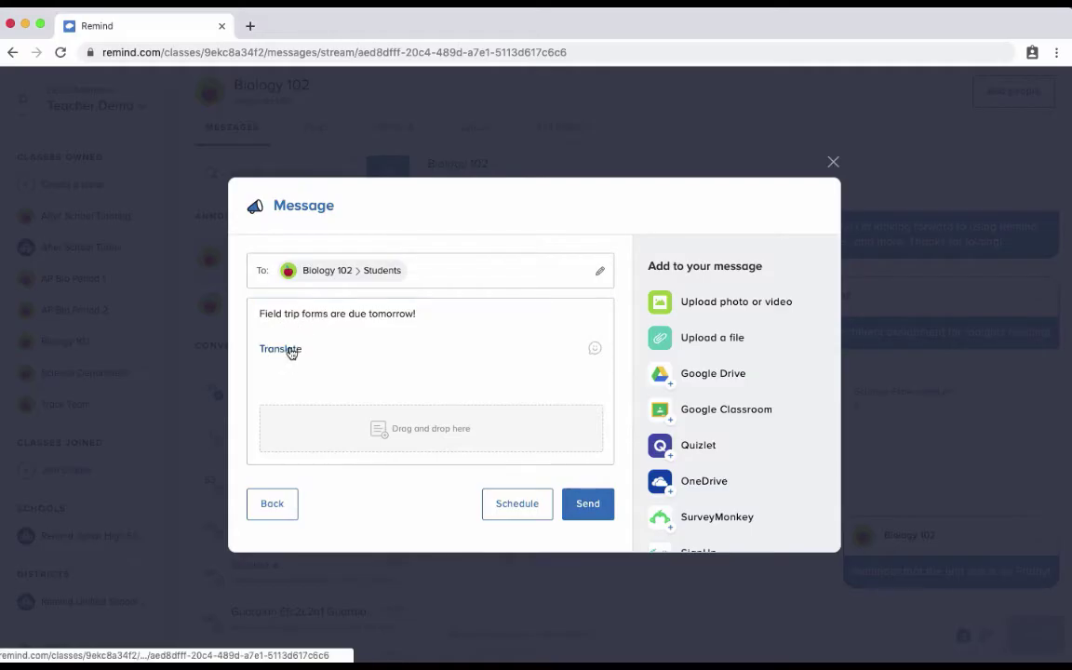
# Translate the 'Field trip forms are due tomorrow!' message into Spanish.
pyautogui.click(290, 350)
pyautogui.write('sp')
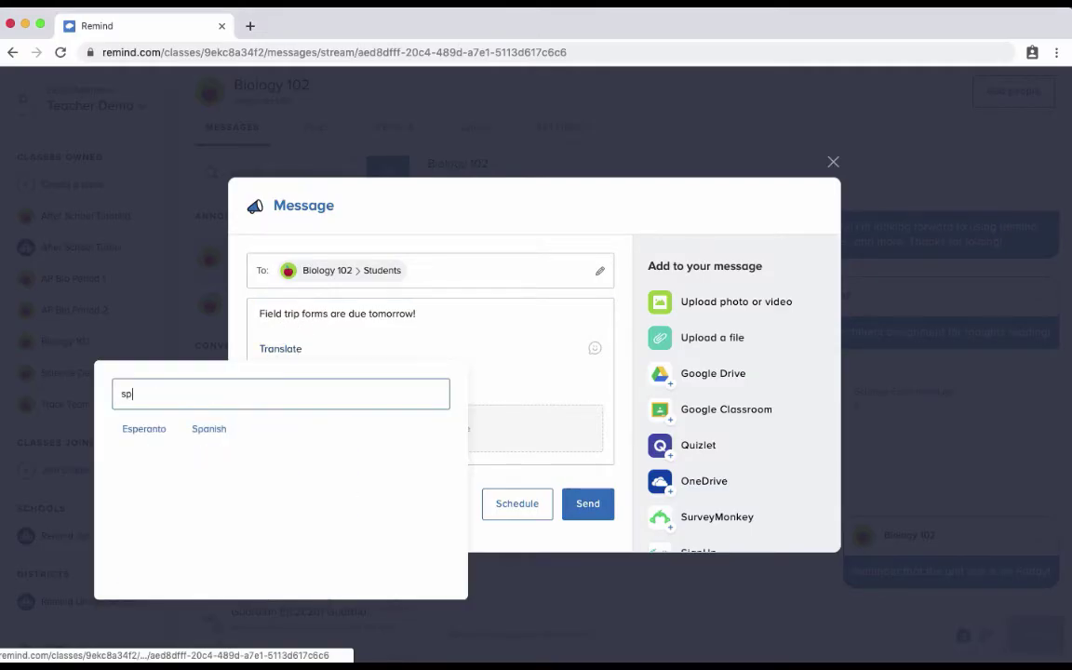
pyautogui.click(221, 433)
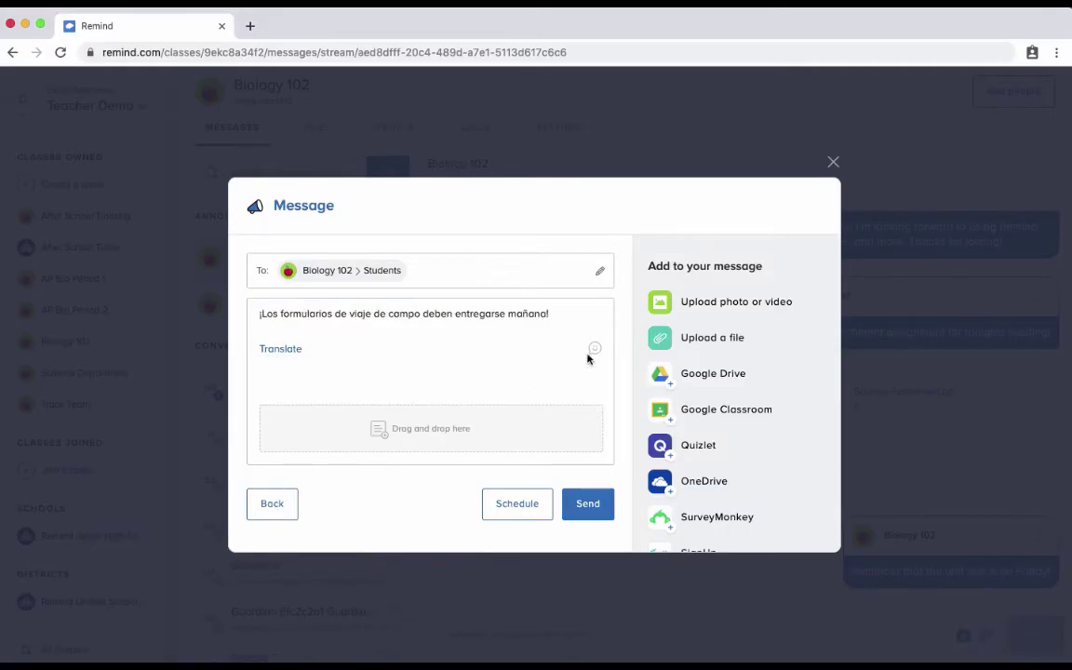
# Send the Spanish message, then view the Science Experiment.pdf details in the class files.
pyautogui.click(591, 519)
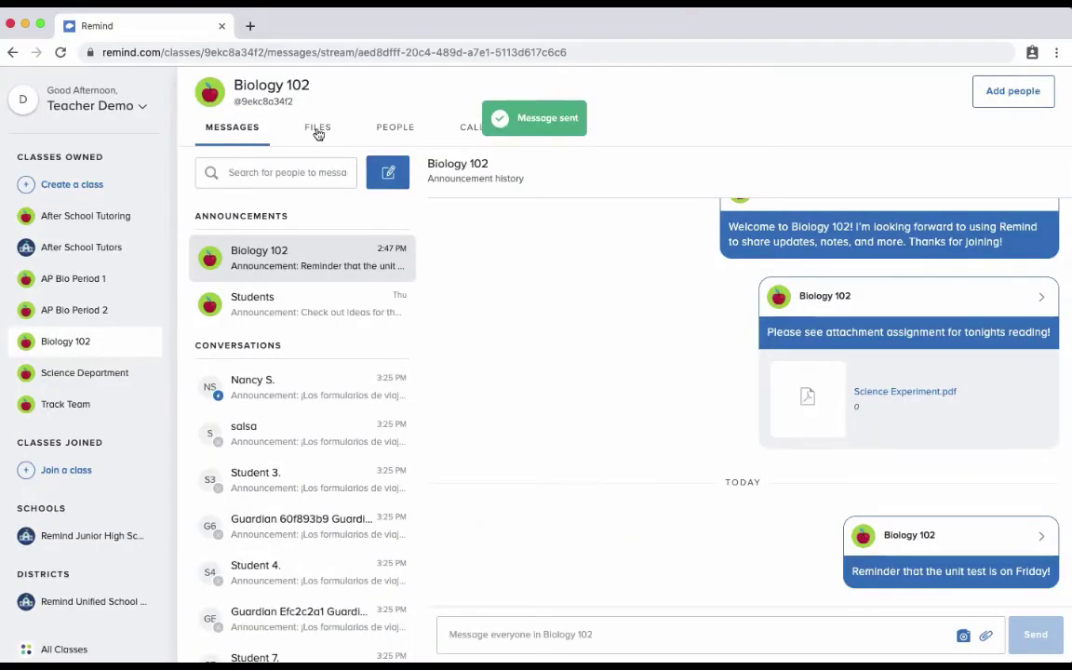
pyautogui.click(317, 130)
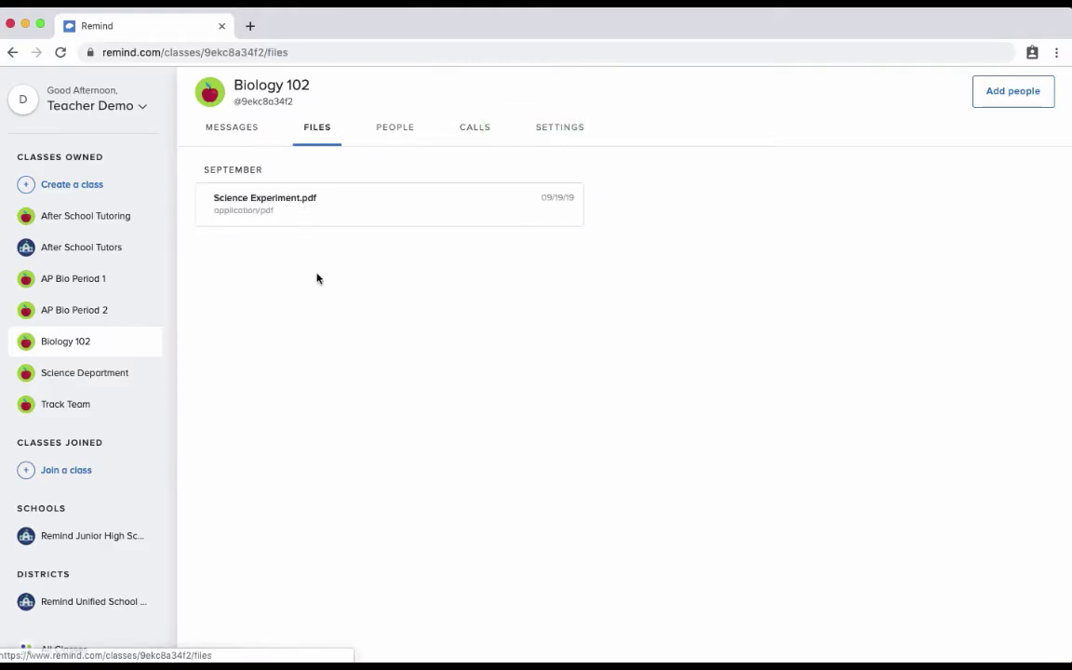
pyautogui.click(334, 206)
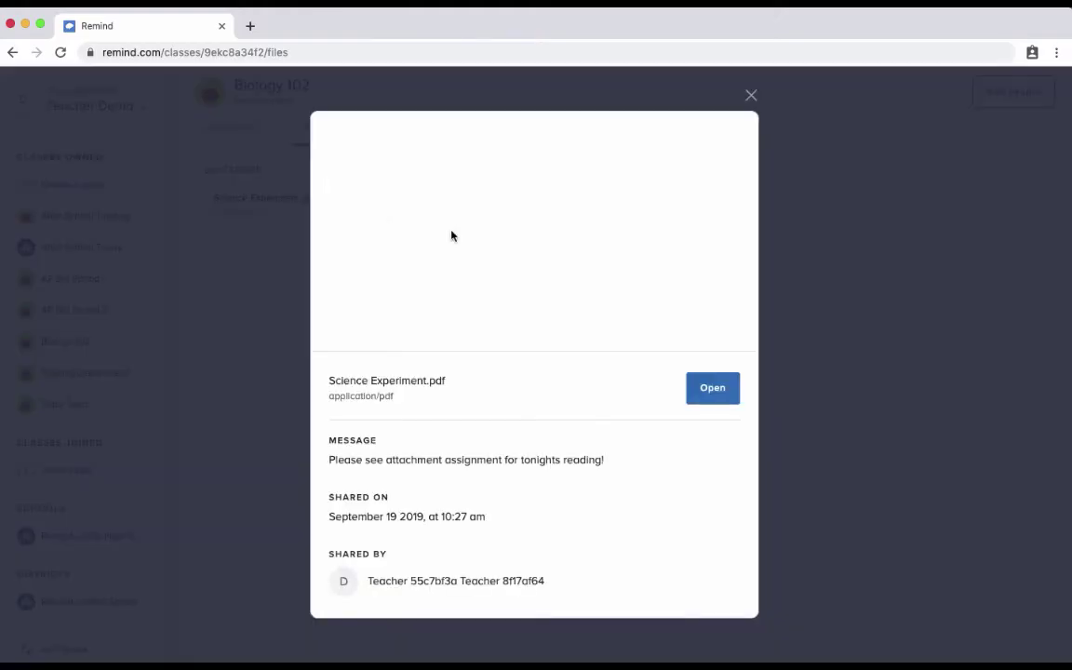
pyautogui.click(752, 97)
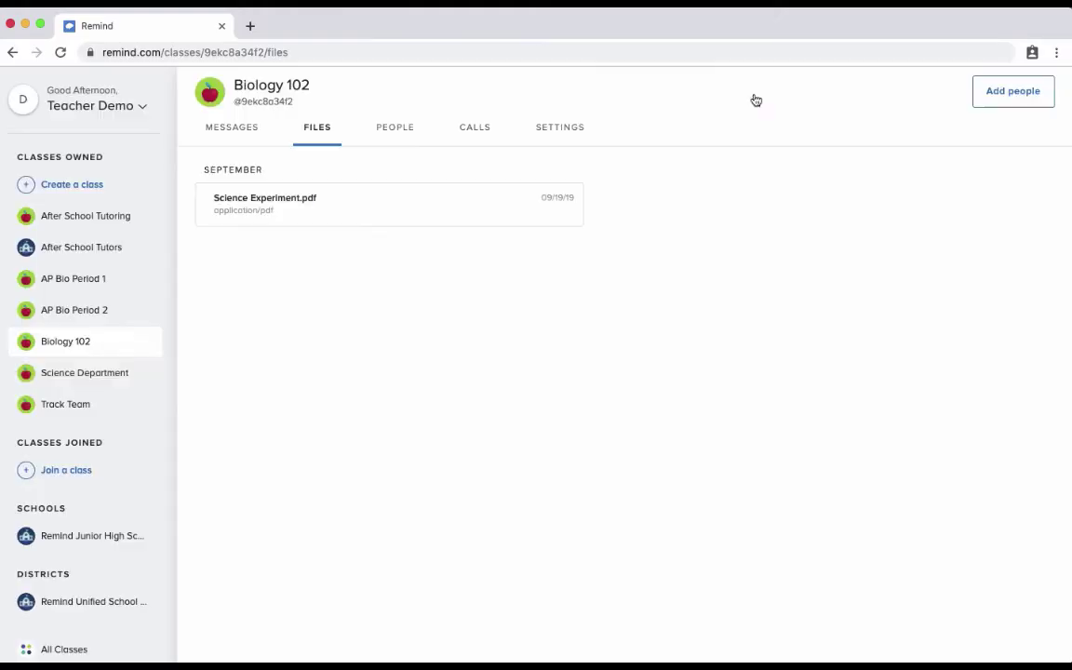
# Browse the Biology 102 People list, opening and closing the first student's details and options.
pyautogui.click(394, 128)
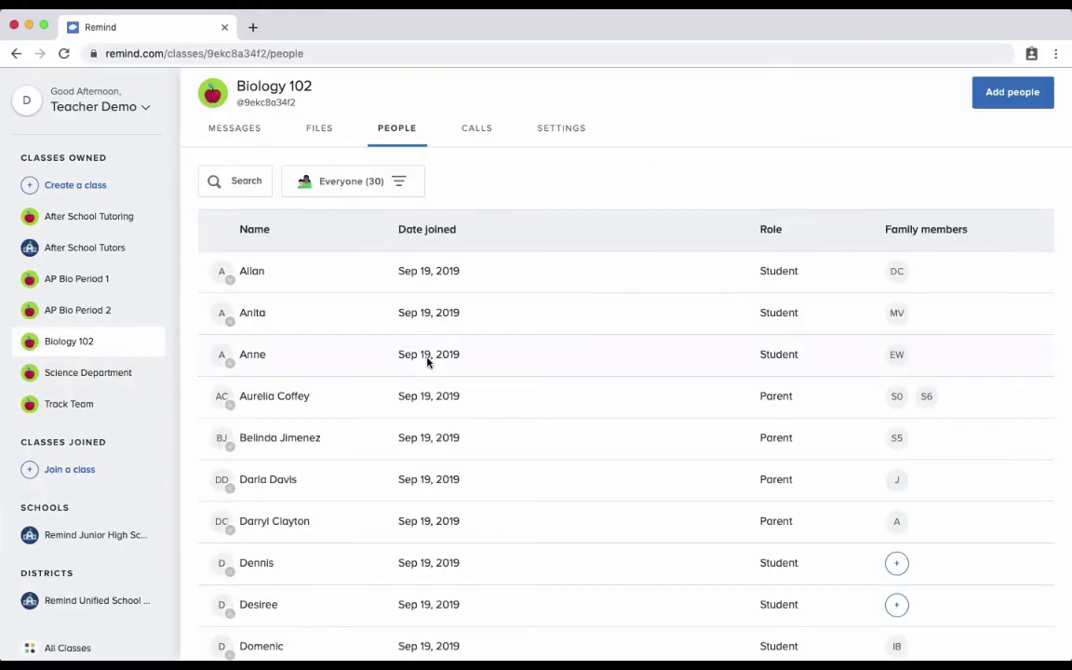
pyautogui.scroll(-5, 428, 363)
pyautogui.scroll(5, 428, 363)
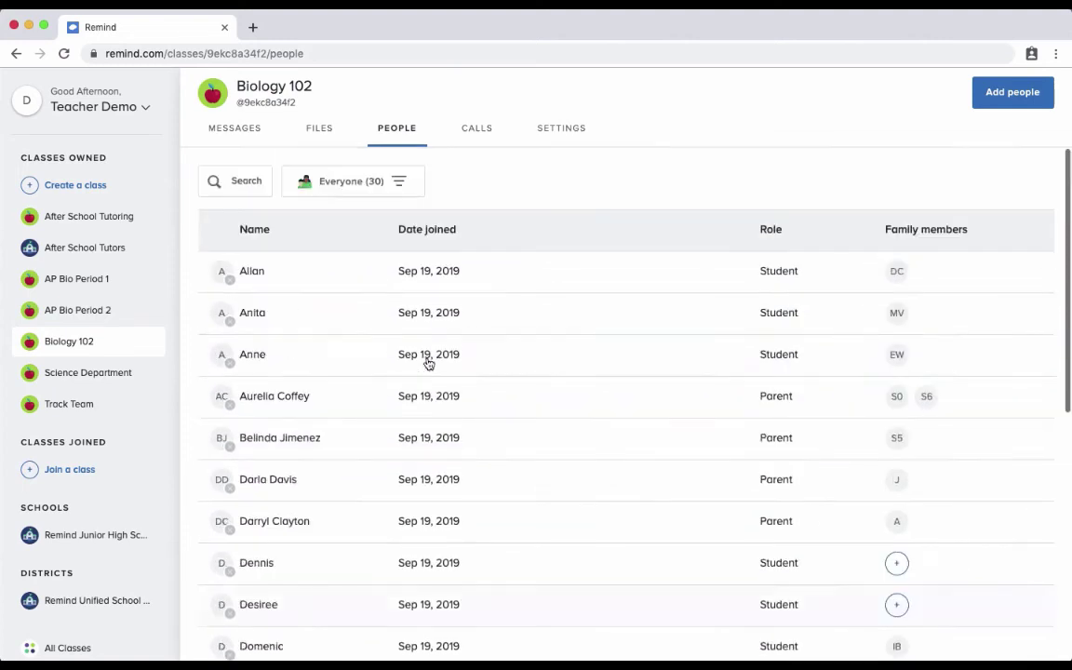
pyautogui.click(370, 183)
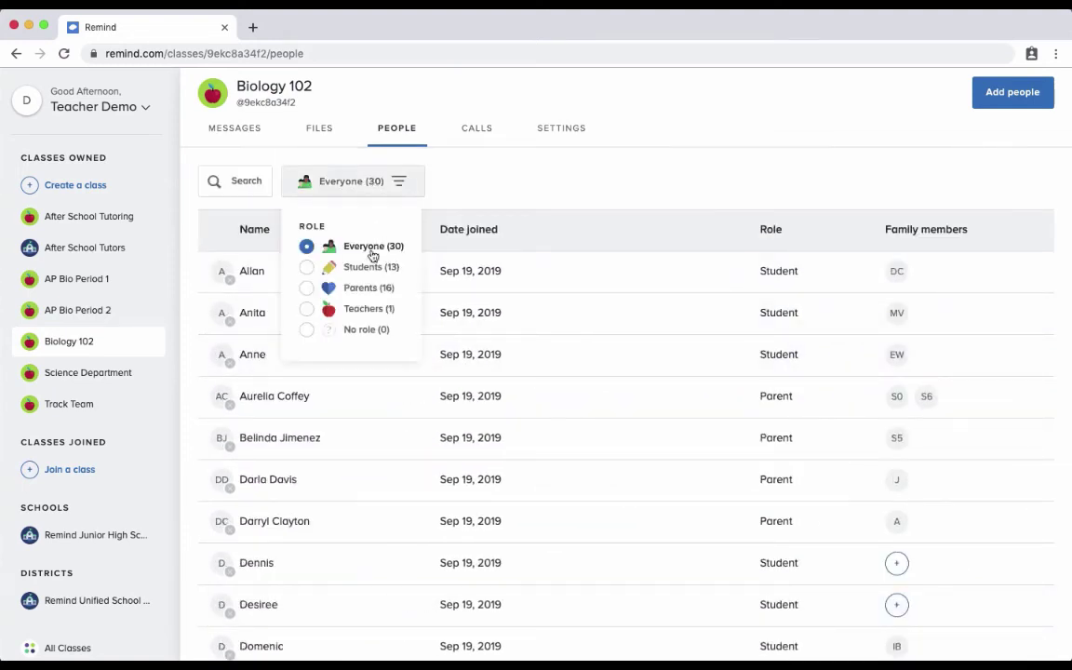
pyautogui.click(626, 278)
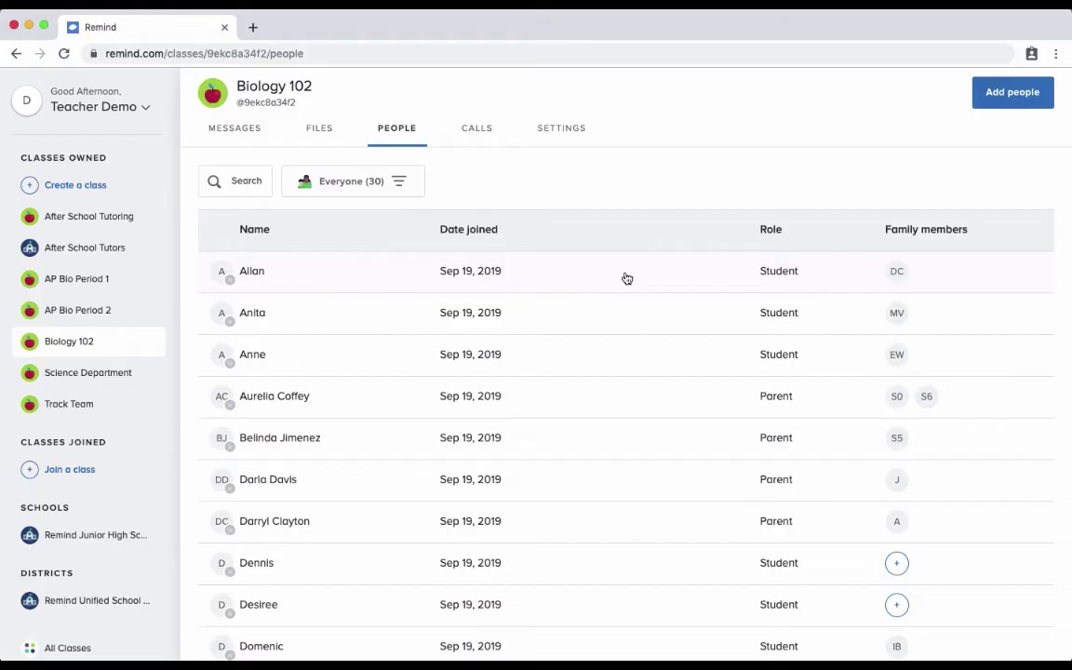
pyautogui.click(626, 278)
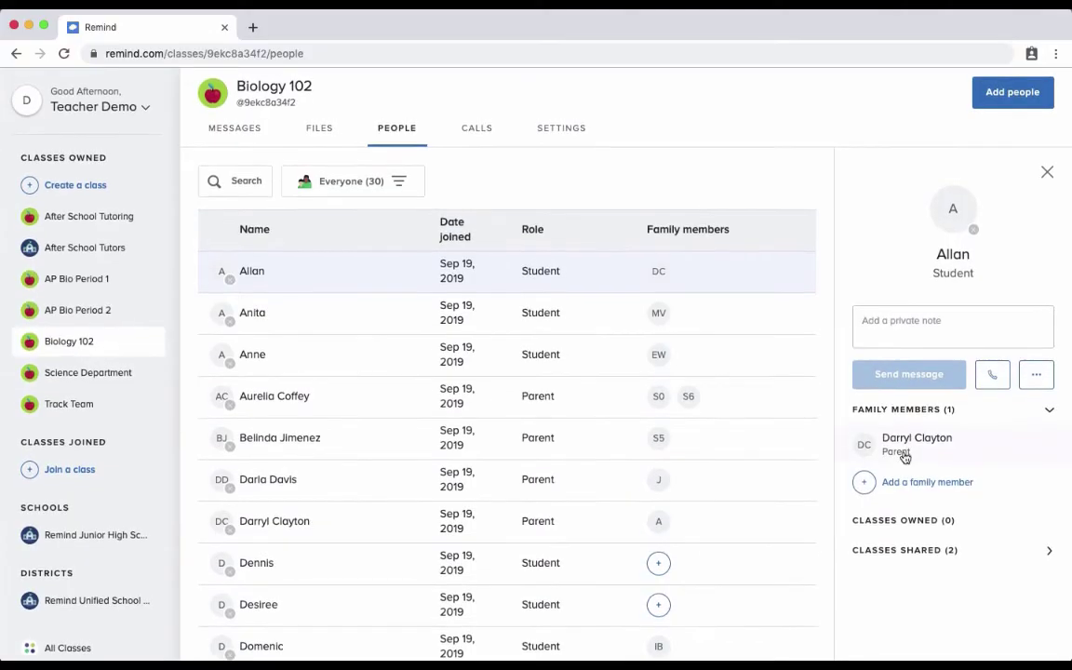
pyautogui.click(1029, 371)
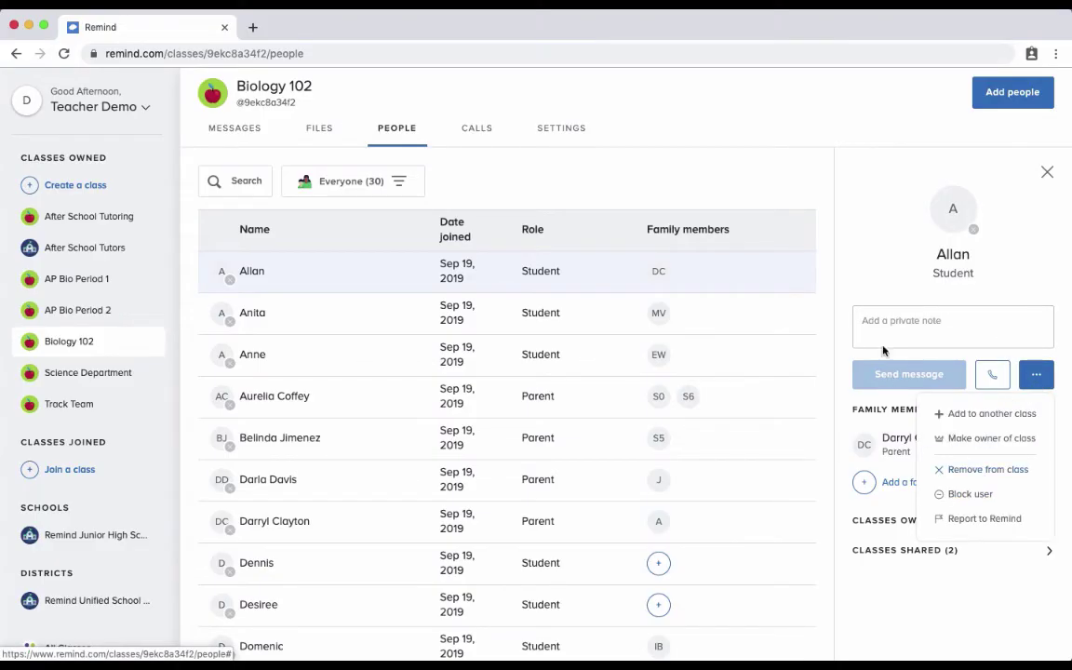
pyautogui.click(871, 270)
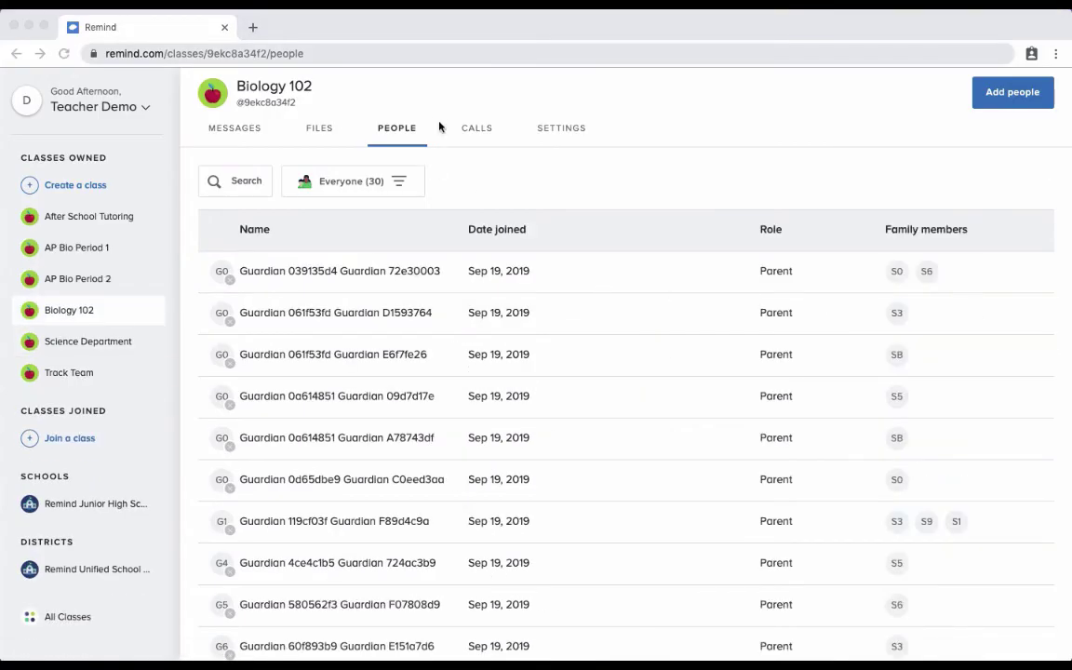
pyautogui.click(436, 115)
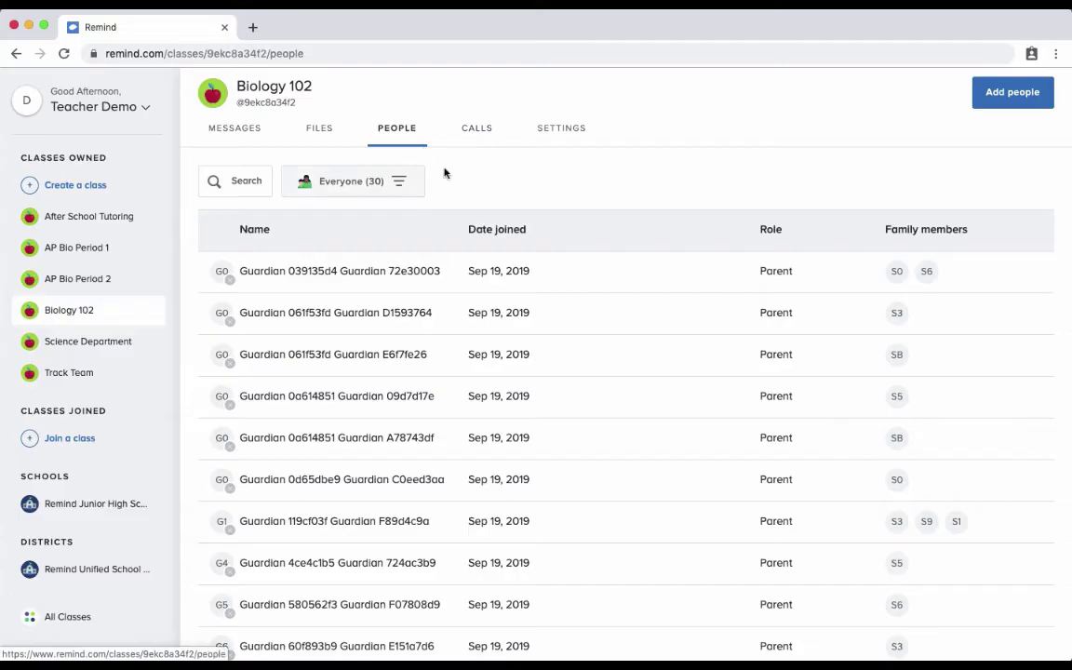
# From the Biology 102 call history, search for a parent and place a call to them.
pyautogui.click(473, 128)
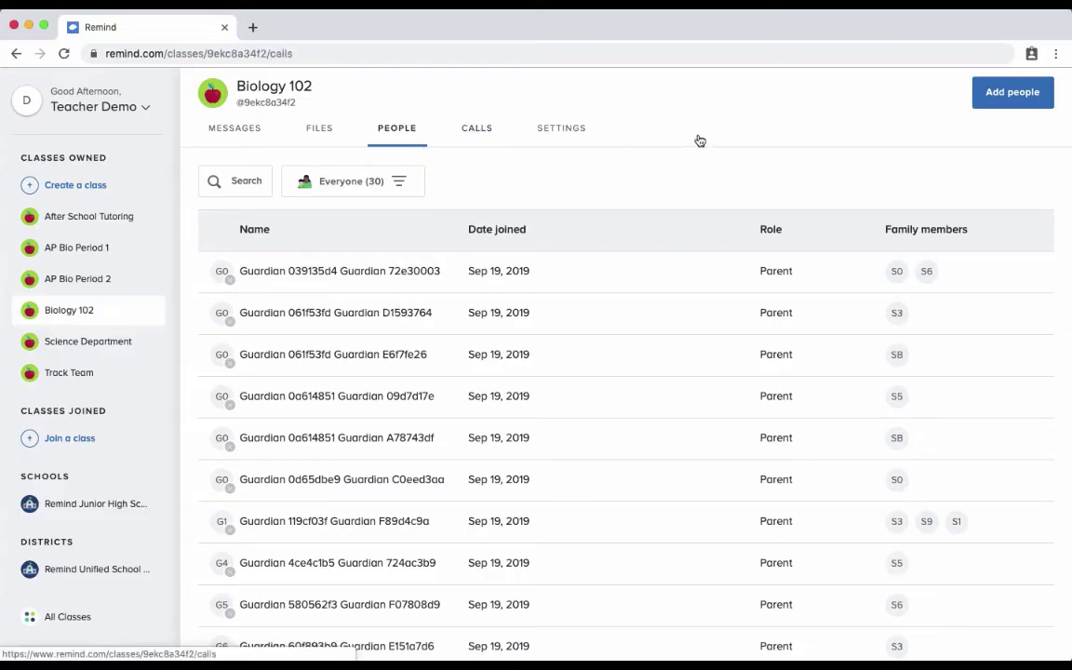
pyautogui.click(1005, 173)
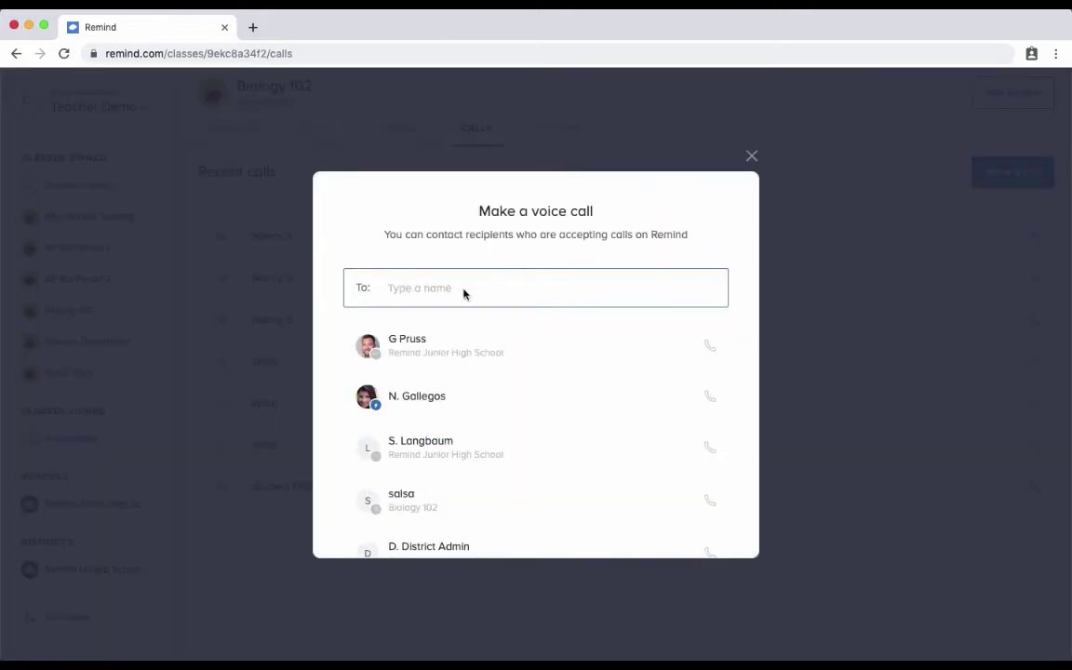
pyautogui.write('nan')
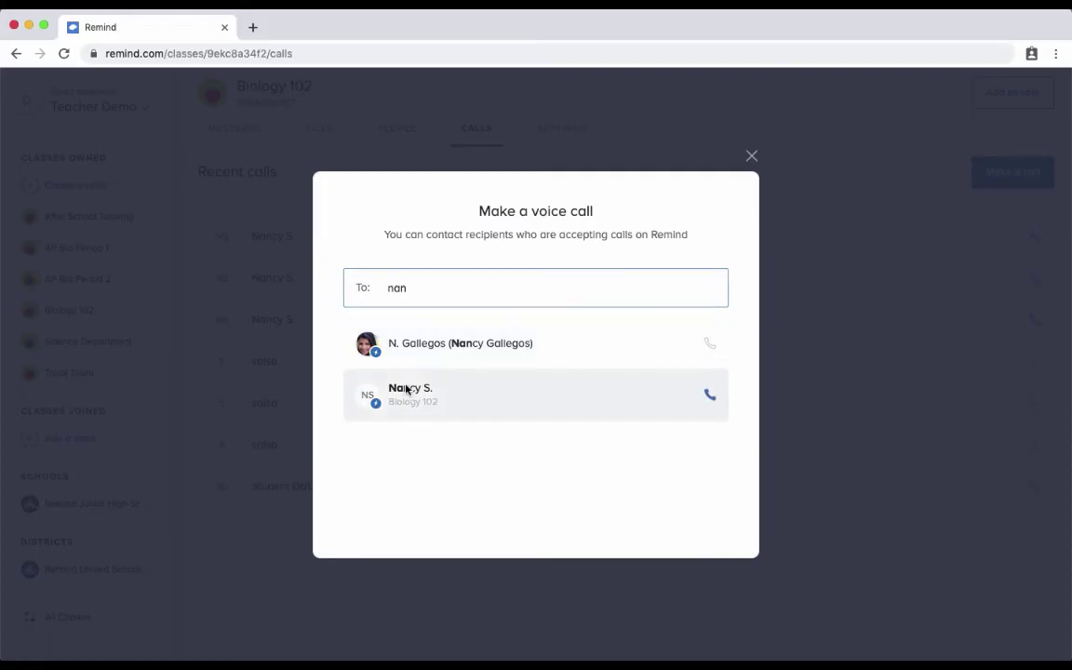
pyautogui.click(407, 391)
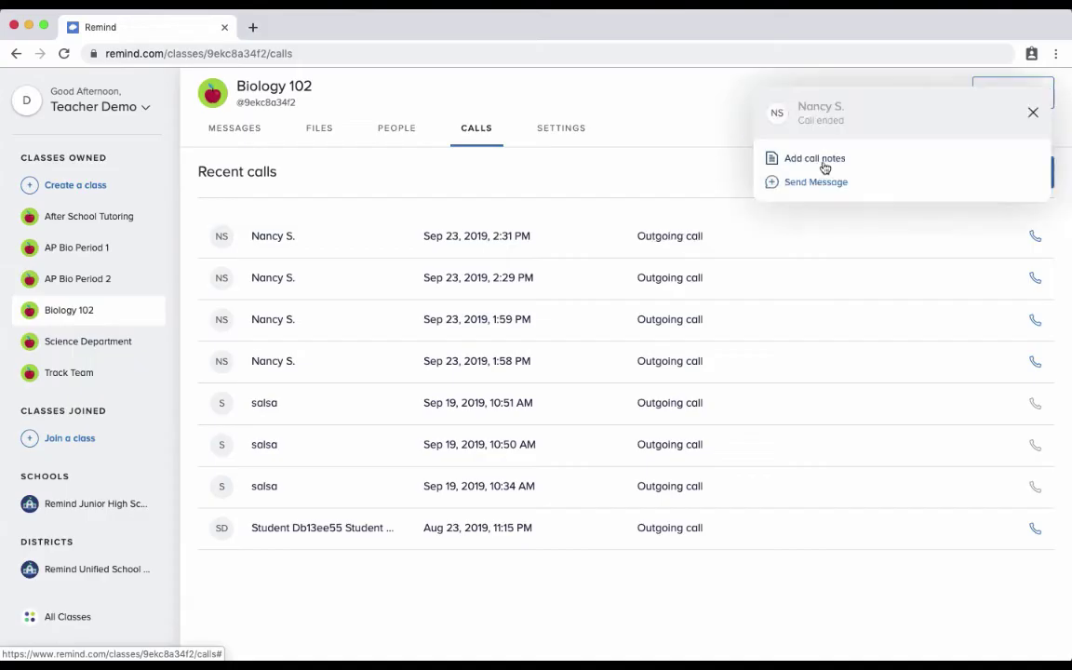
# Save the call note 'talked to mom about attendance' with the Attendance reason ticked.
pyautogui.click(823, 160)
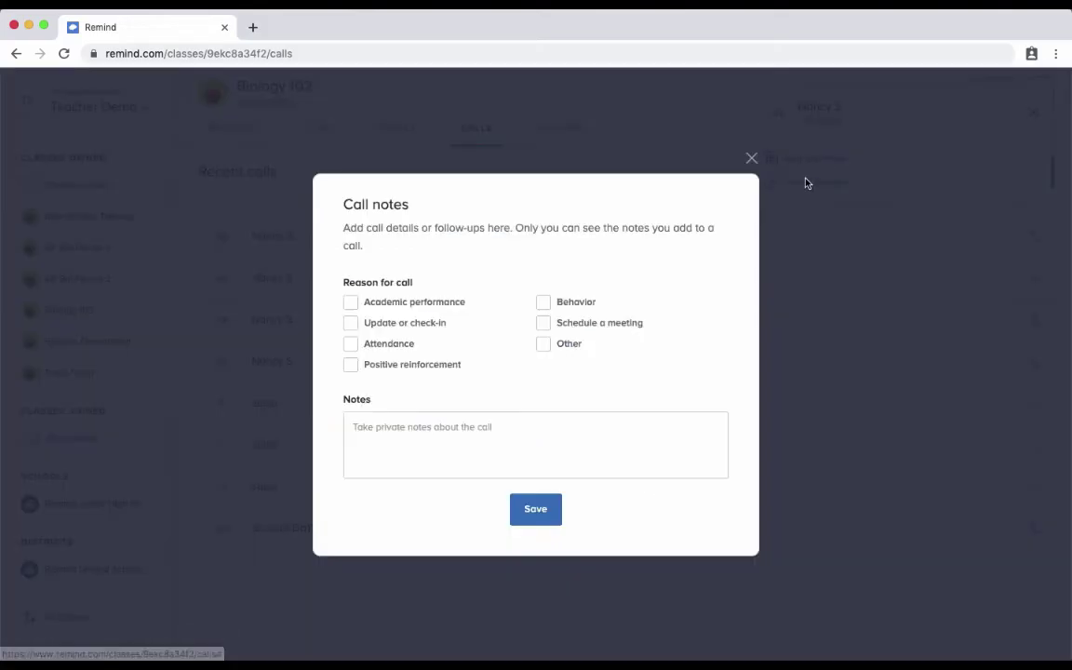
pyautogui.click(473, 436)
pyautogui.write('talke')
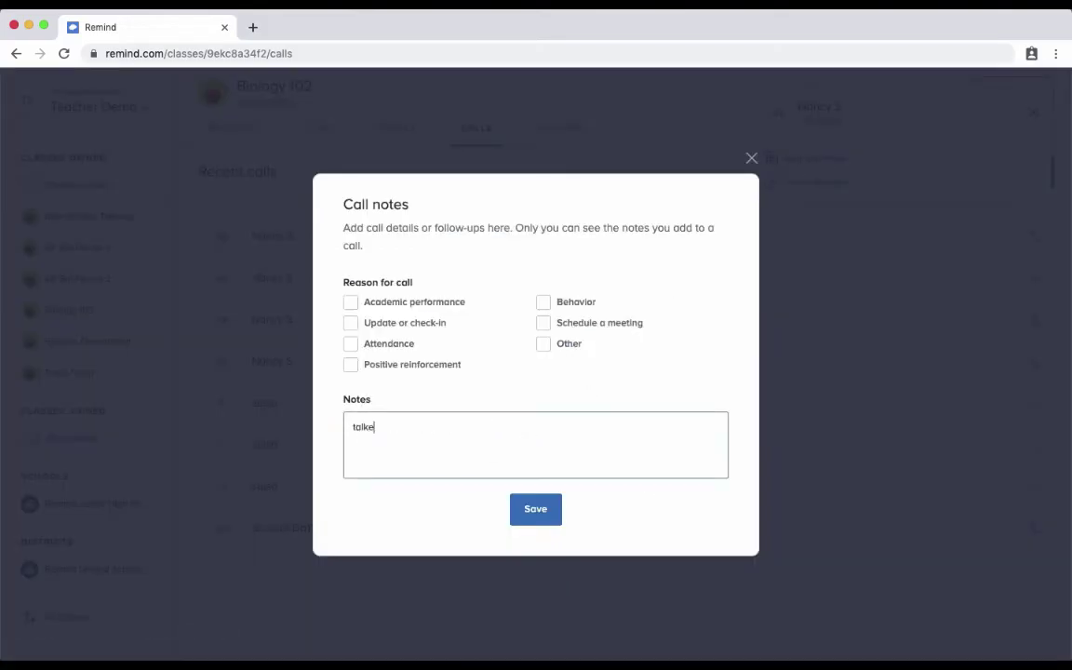
pyautogui.write('d to mom about attendance')
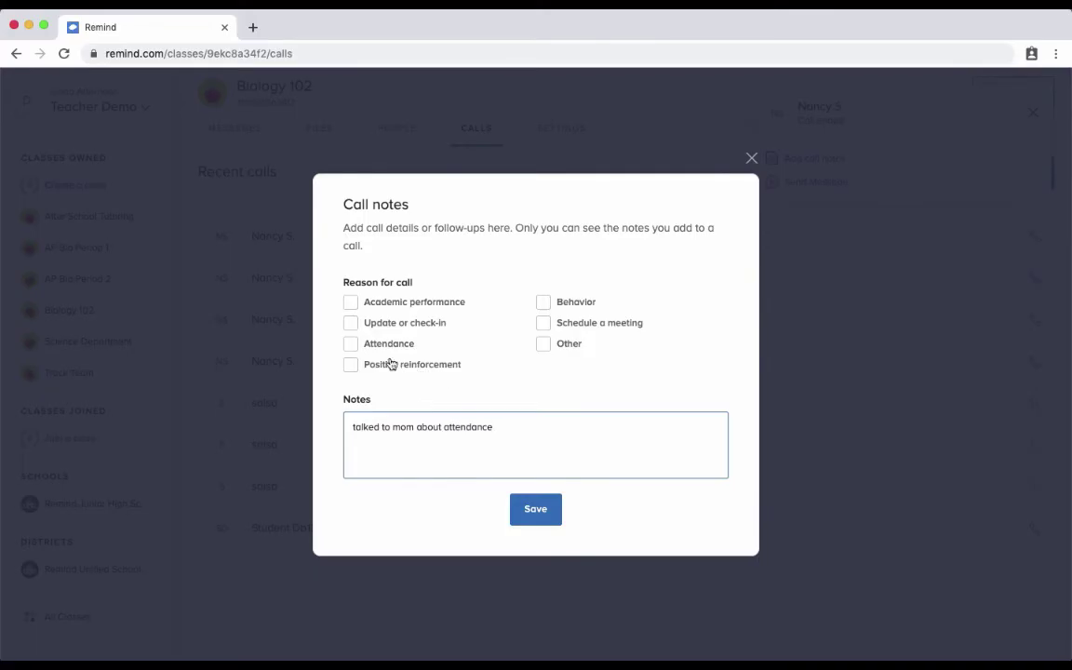
pyautogui.click(351, 350)
pyautogui.click(528, 507)
pyautogui.click(233, 128)
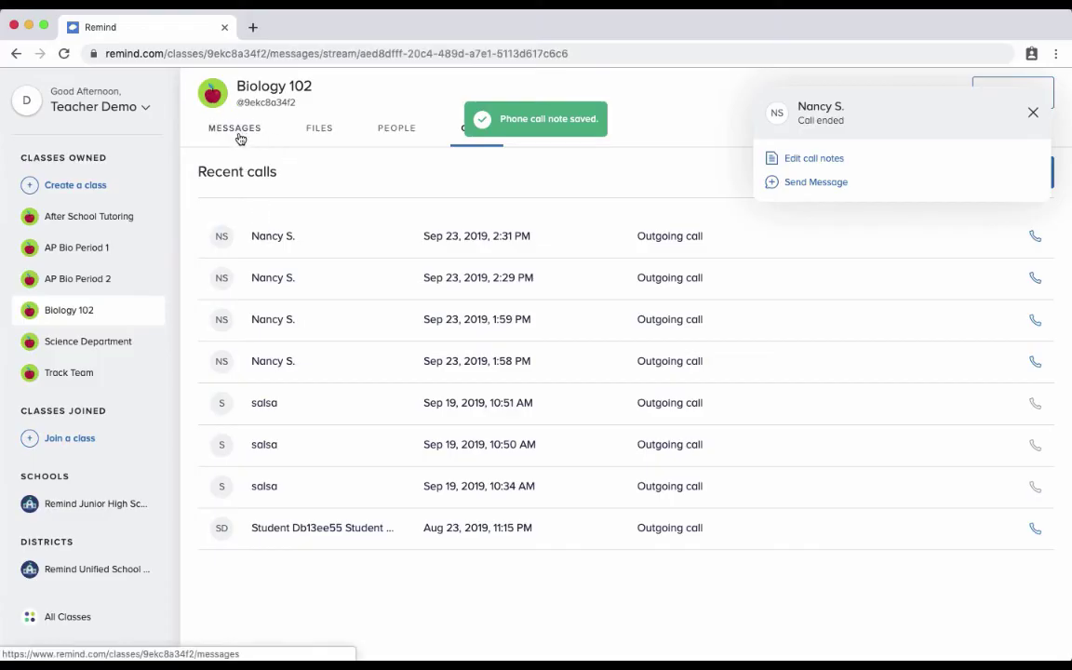
# Reopen the saved Attendance call note in the parent's conversation and close it unchanged.
pyautogui.click(240, 135)
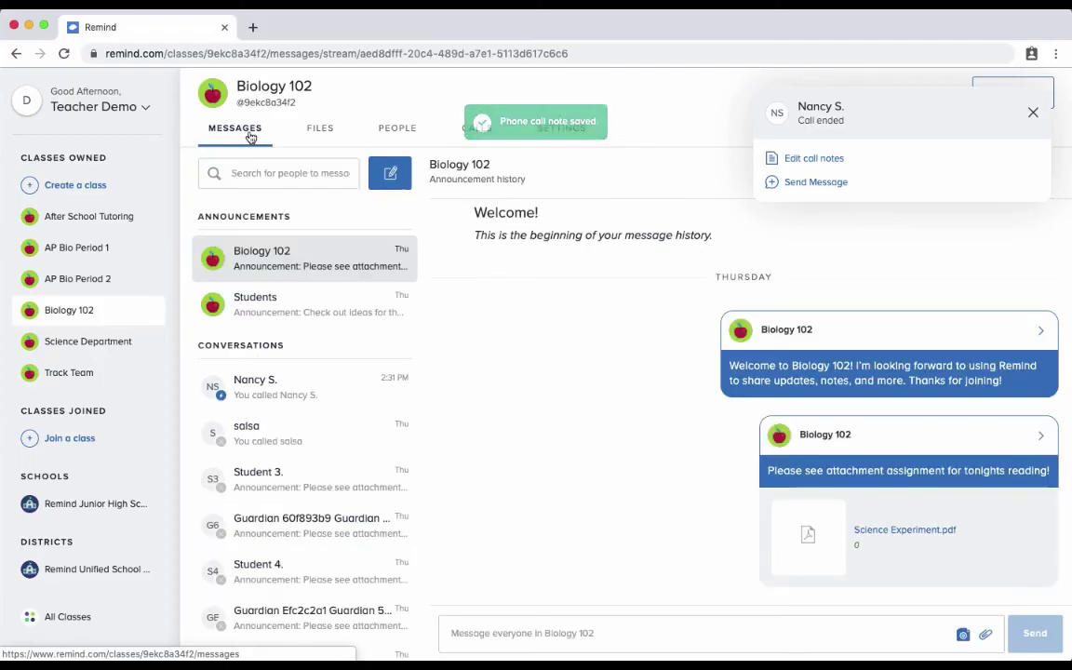
pyautogui.click(265, 393)
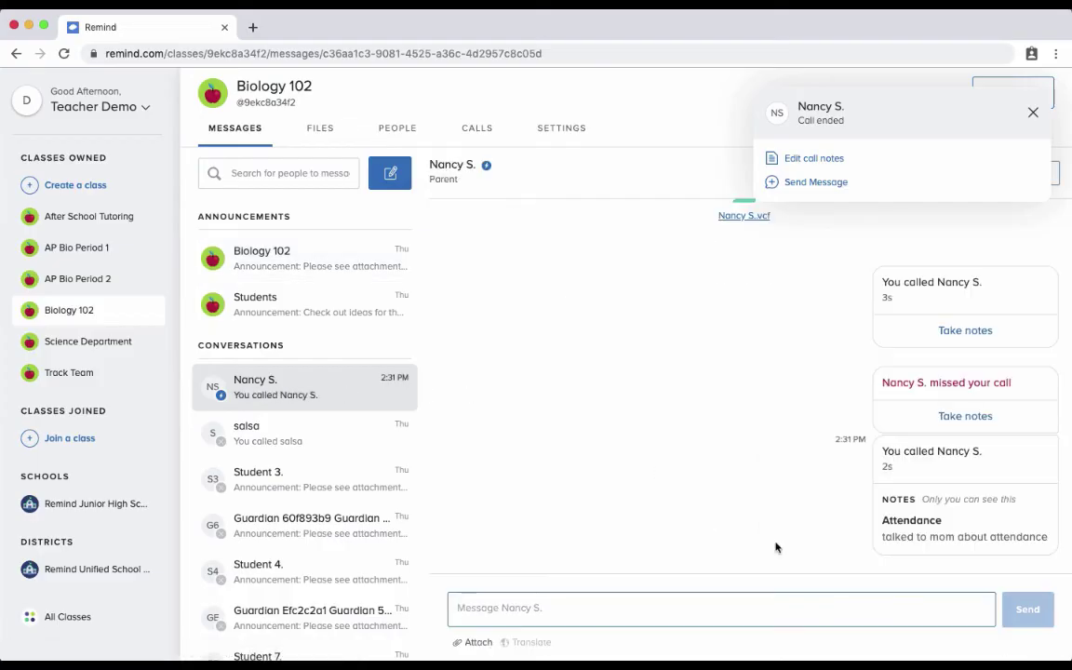
pyautogui.click(945, 539)
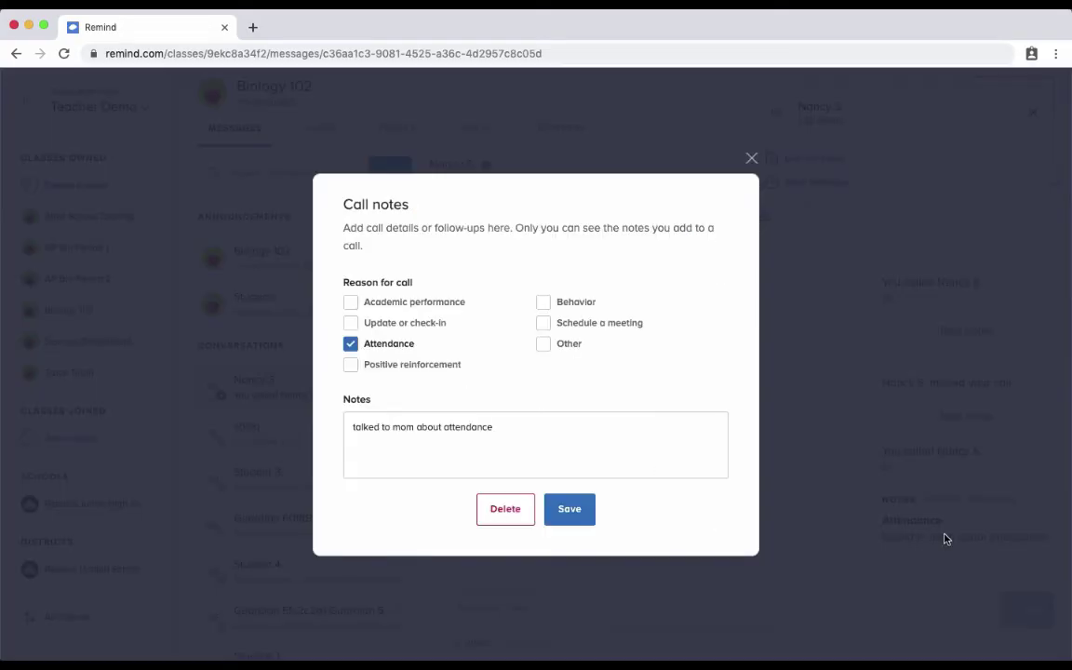
pyautogui.press('Escape')
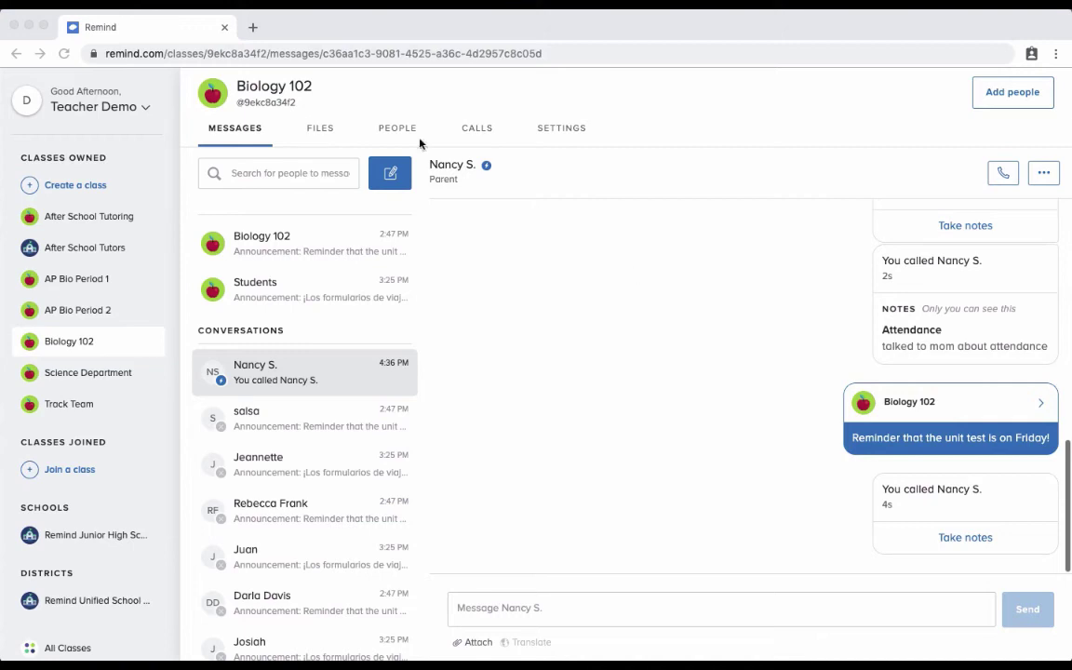
# Open the Biology 102 class settings with the class name field selected.
pyautogui.click(586, 26)
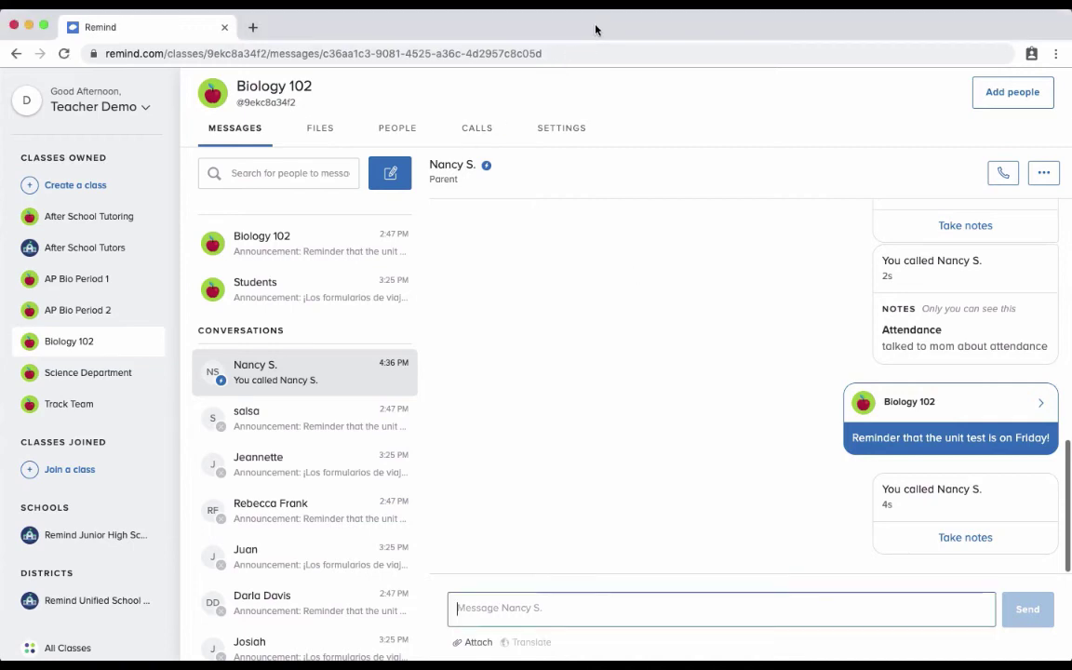
pyautogui.click(562, 134)
pyautogui.tripleClick(230, 316)
# Look over the Add class owners dialog for Biology 102 without adding anyone, then open the account menu.
pyautogui.click(301, 316)
pyautogui.scroll(-4, 303, 317)
pyautogui.scroll(-2, 302, 317)
pyautogui.click(287, 428)
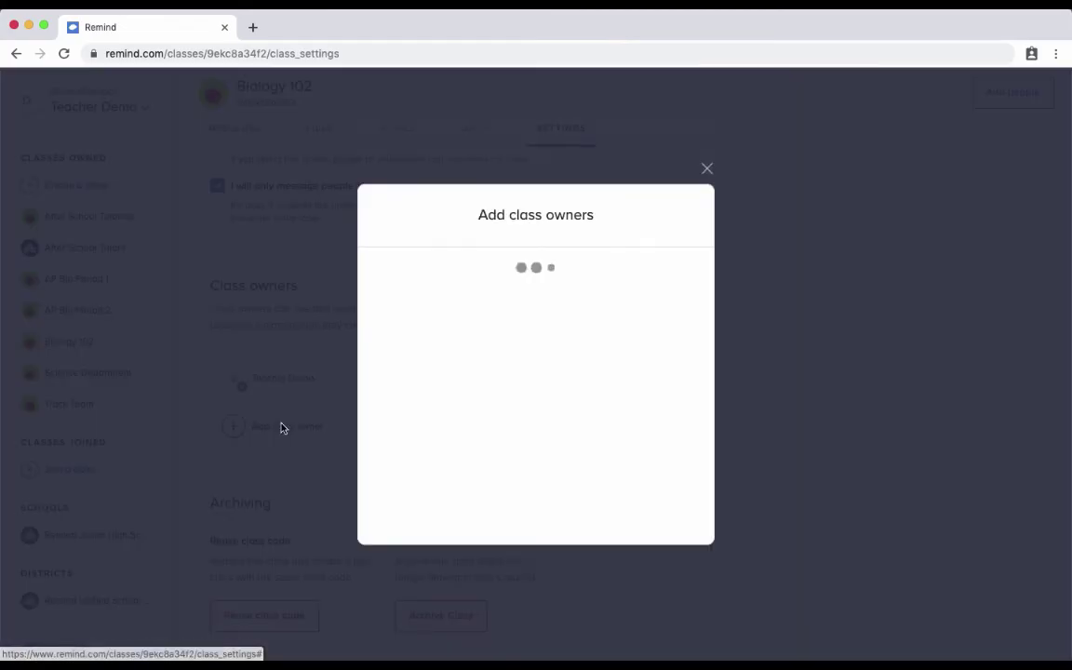
pyautogui.scroll(-2, 472, 377)
pyautogui.scroll(-1, 472, 376)
pyautogui.scroll(3, 484, 367)
pyautogui.click(707, 169)
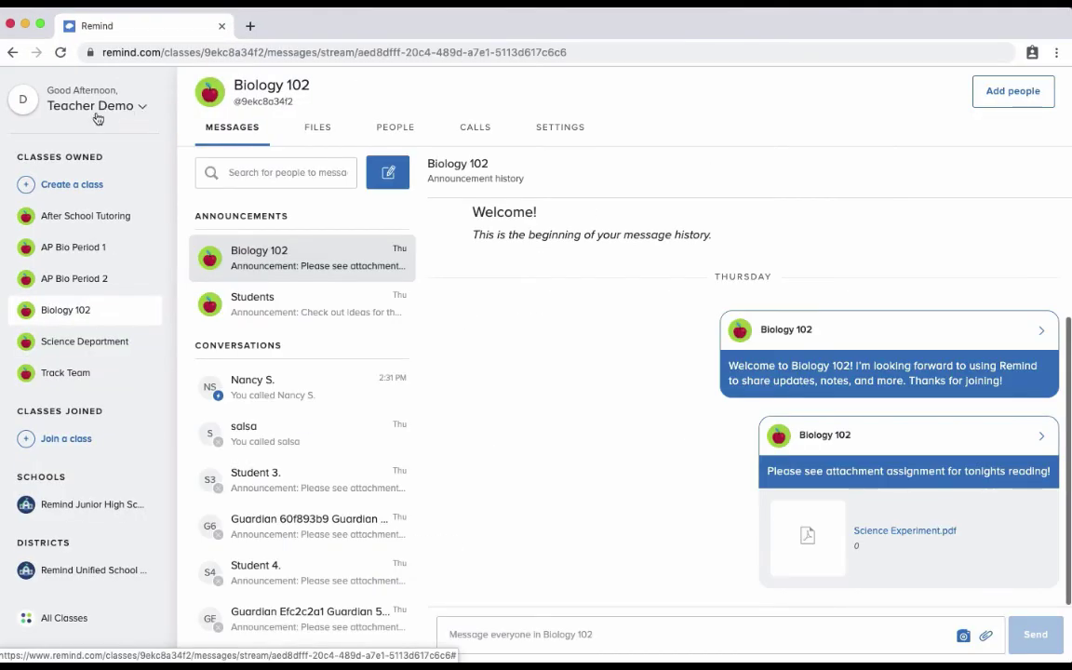
pyautogui.click(97, 108)
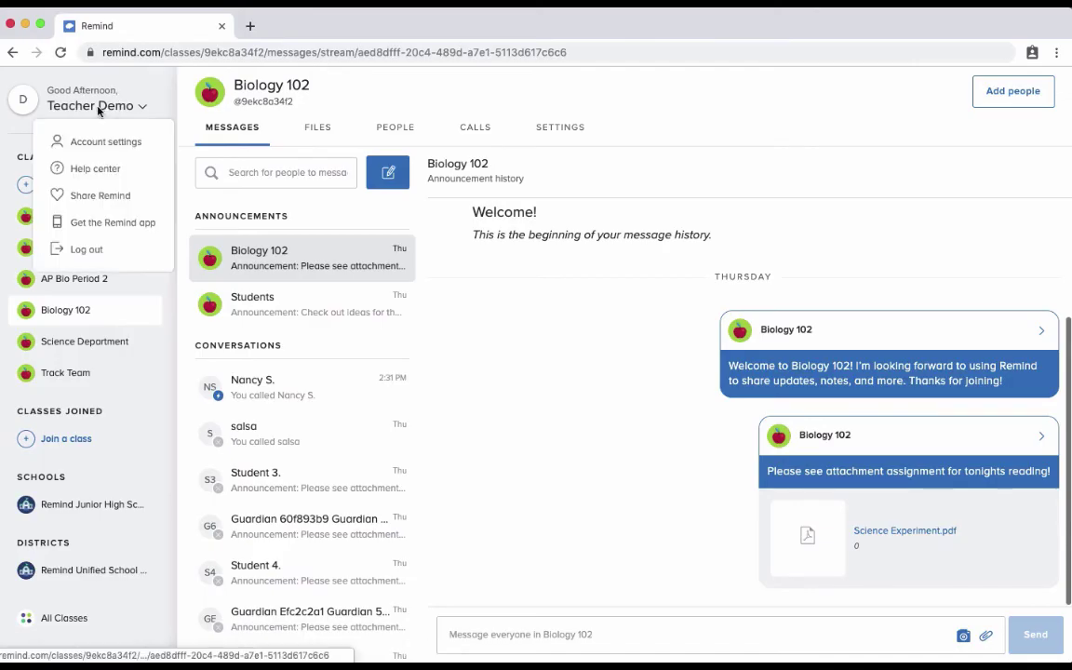
# Open Account settings and scroll the Profile page past signature, password, role and organization sections.
pyautogui.click(139, 151)
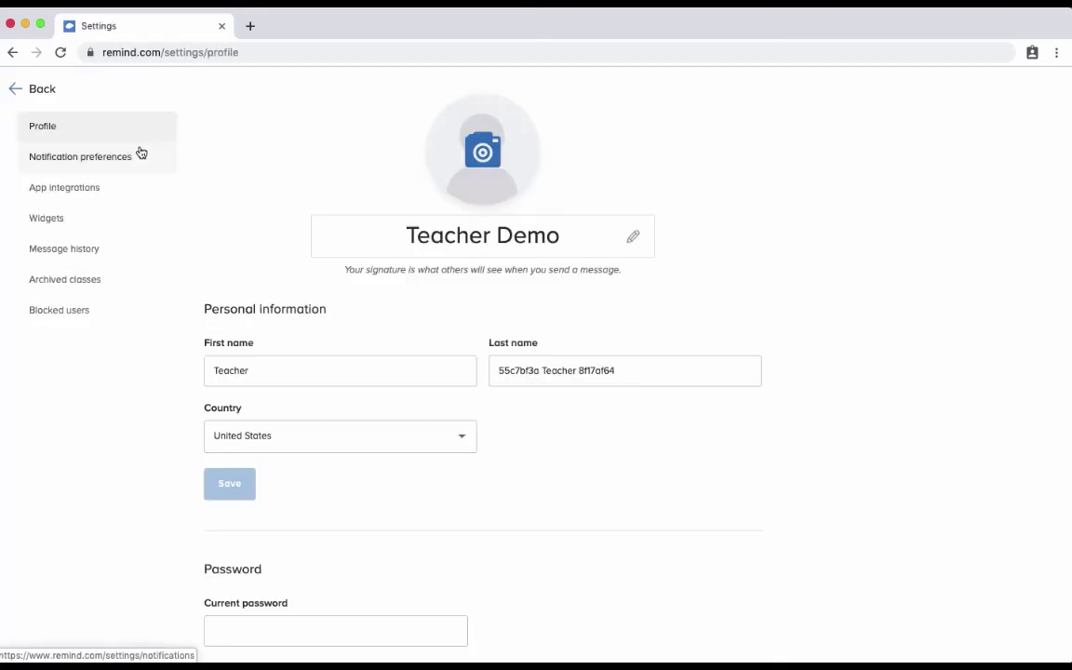
pyautogui.click(574, 236)
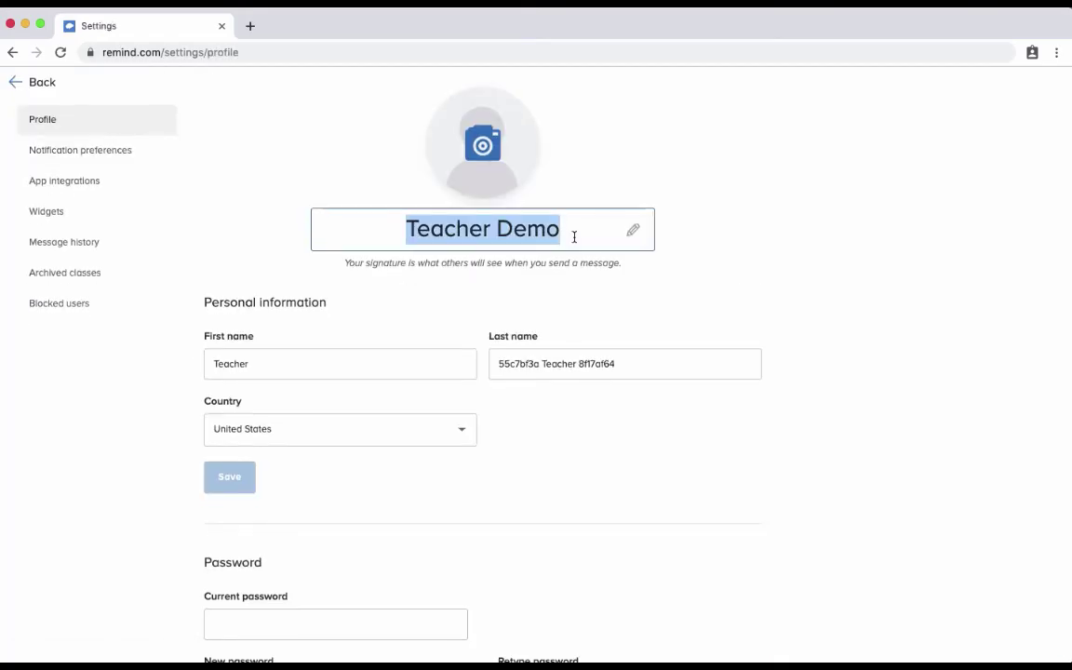
pyautogui.click(574, 236)
pyautogui.scroll(-5, 574, 236)
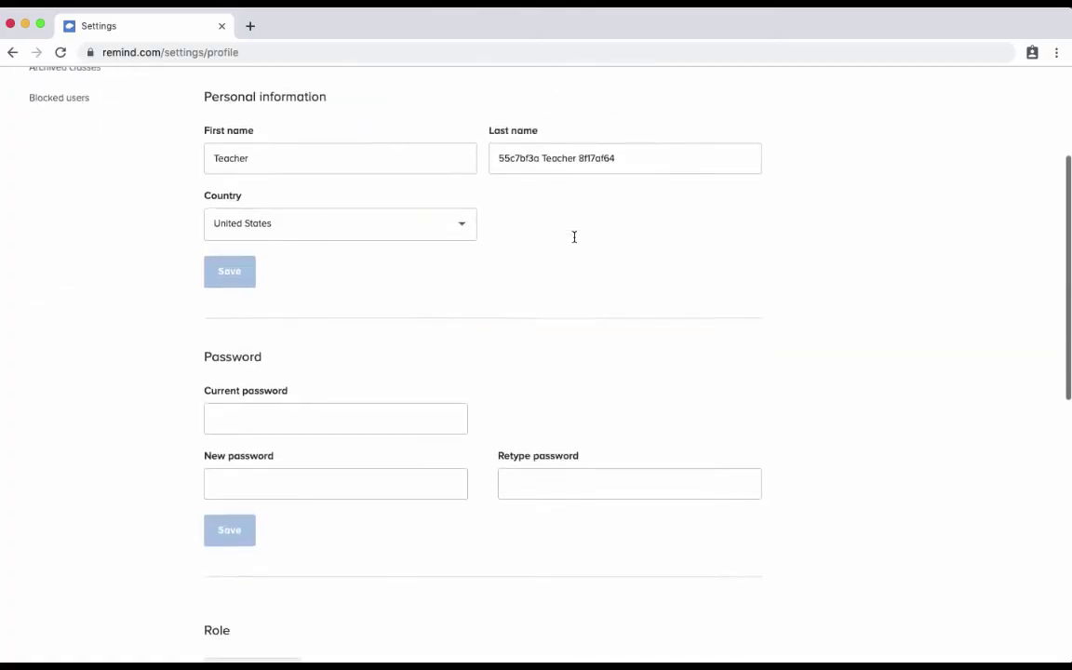
pyautogui.scroll(-4, 574, 236)
pyautogui.scroll(-1, 347, 265)
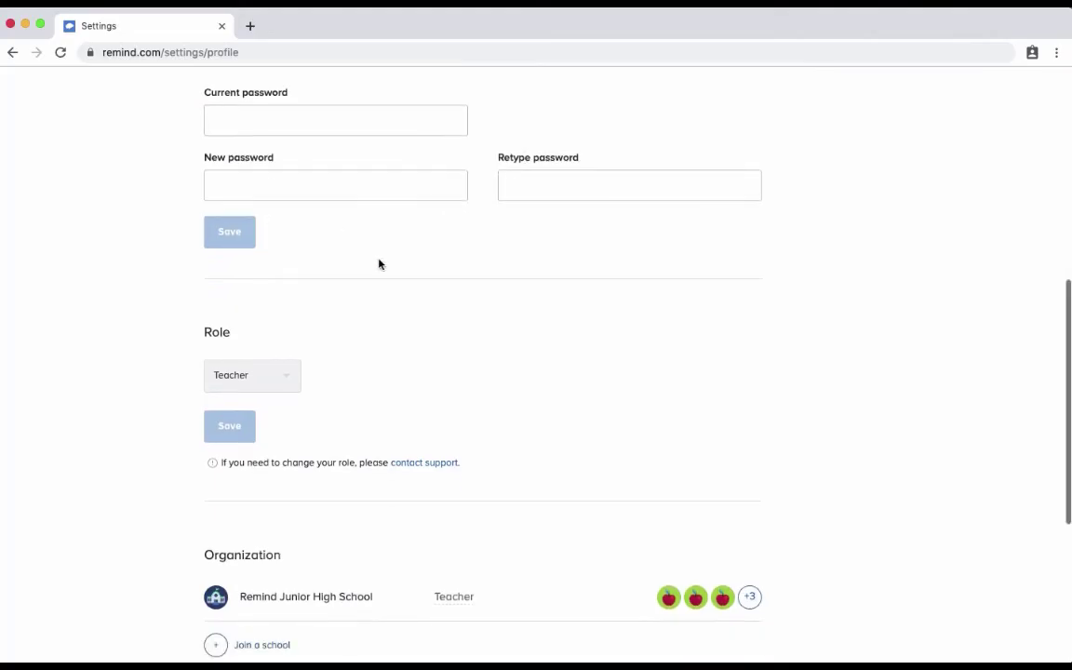
pyautogui.scroll(-6, 379, 264)
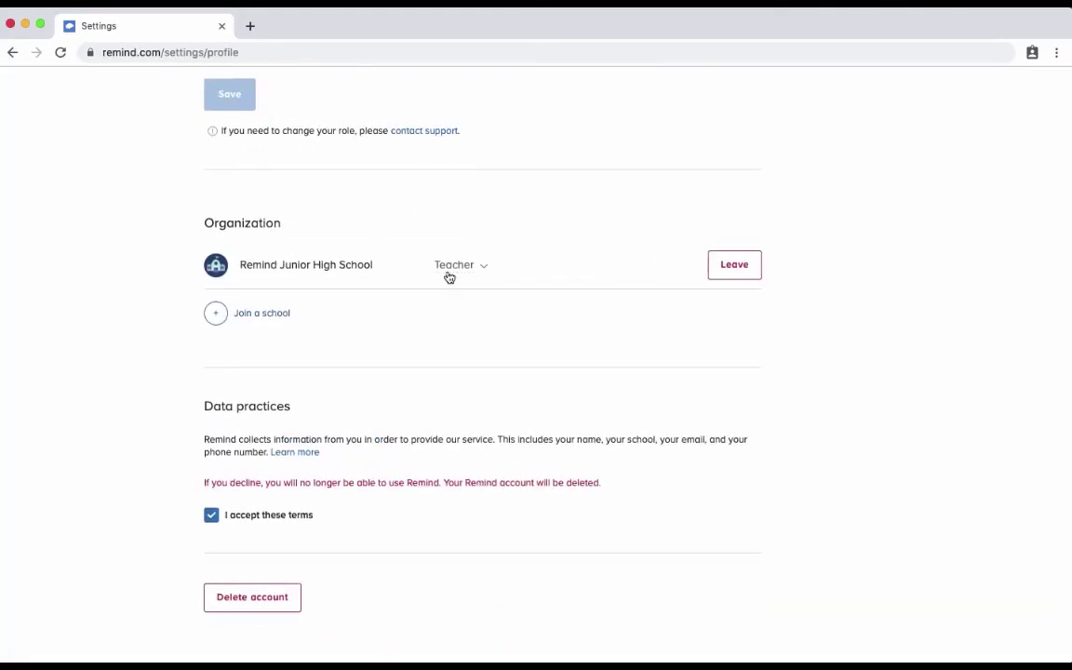
pyautogui.scroll(13, 259, 320)
# Turn on iPhone notifications in Notification preferences, checking the add-device options without adding one.
pyautogui.click(95, 156)
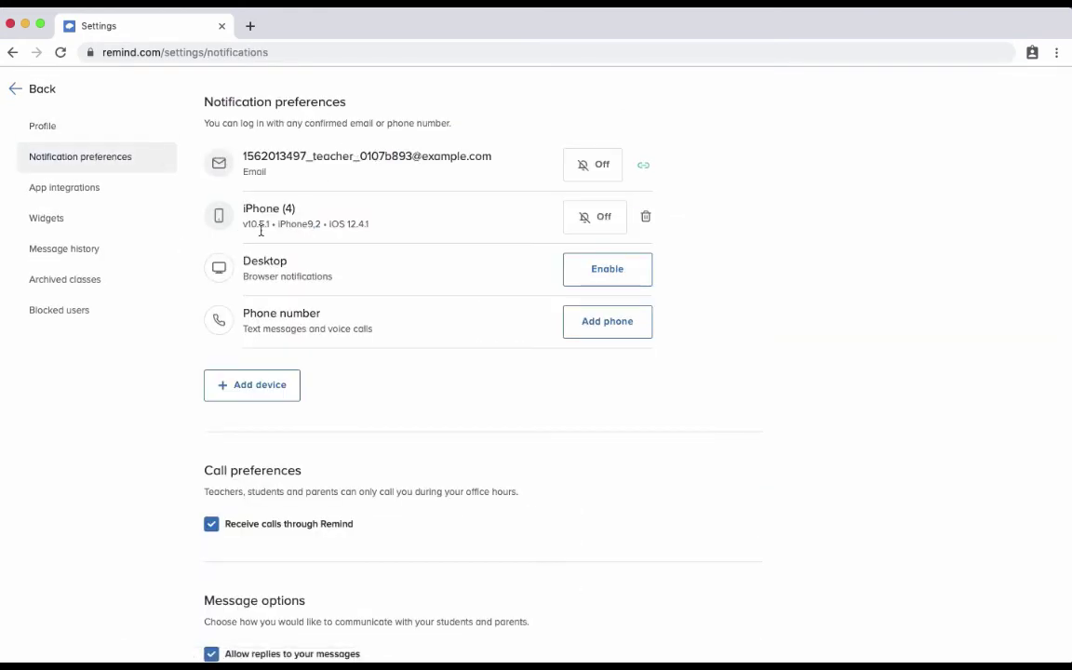
pyautogui.click(603, 220)
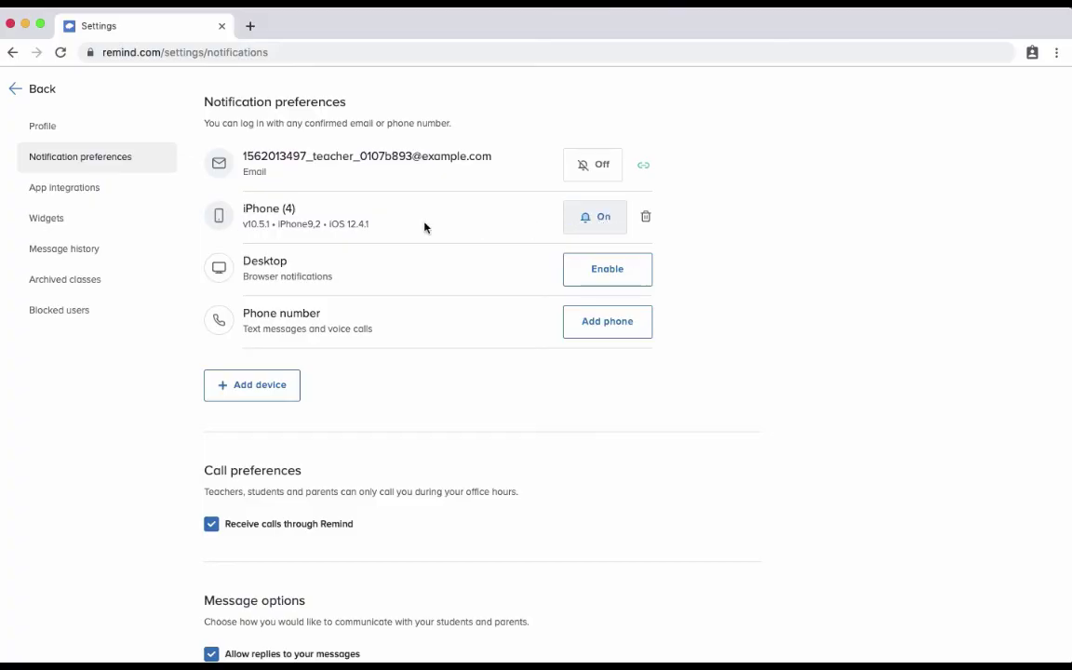
pyautogui.scroll(-1, 340, 223)
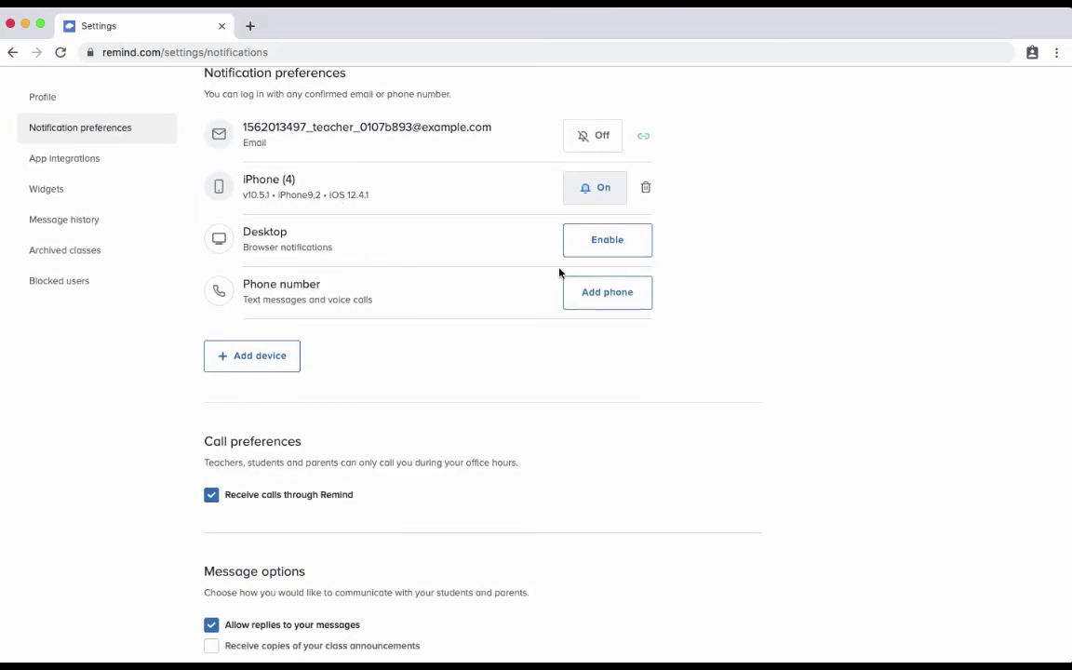
pyautogui.click(277, 361)
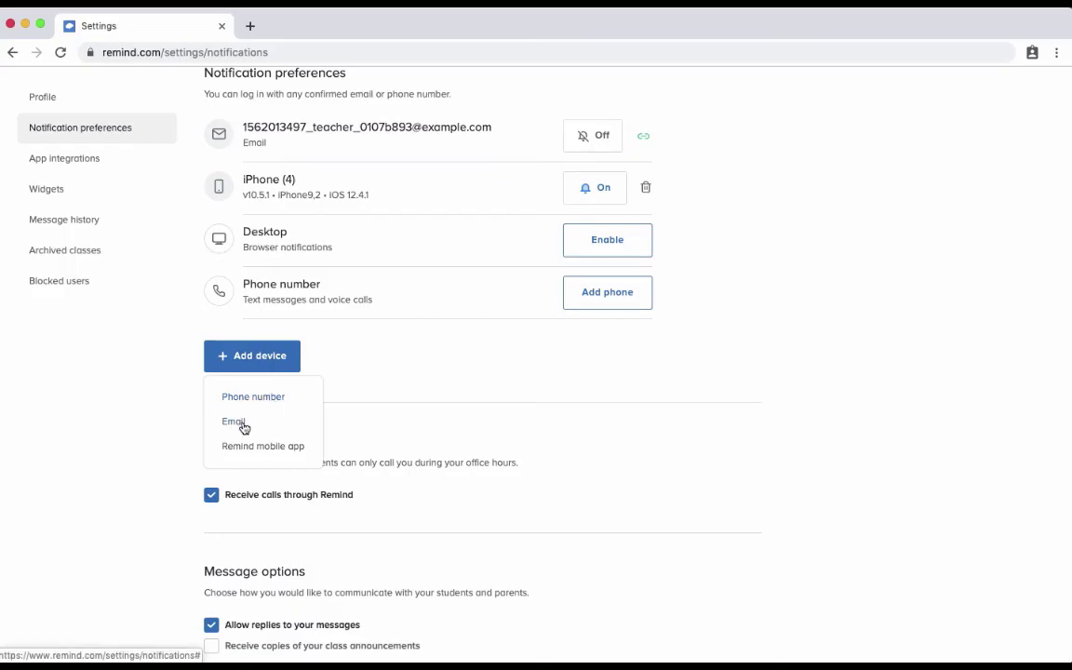
pyautogui.click(452, 405)
# Add Monday to the 7:00 AM–7:00 PM office hours, making them Monday through Friday.
pyautogui.scroll(-3, 453, 406)
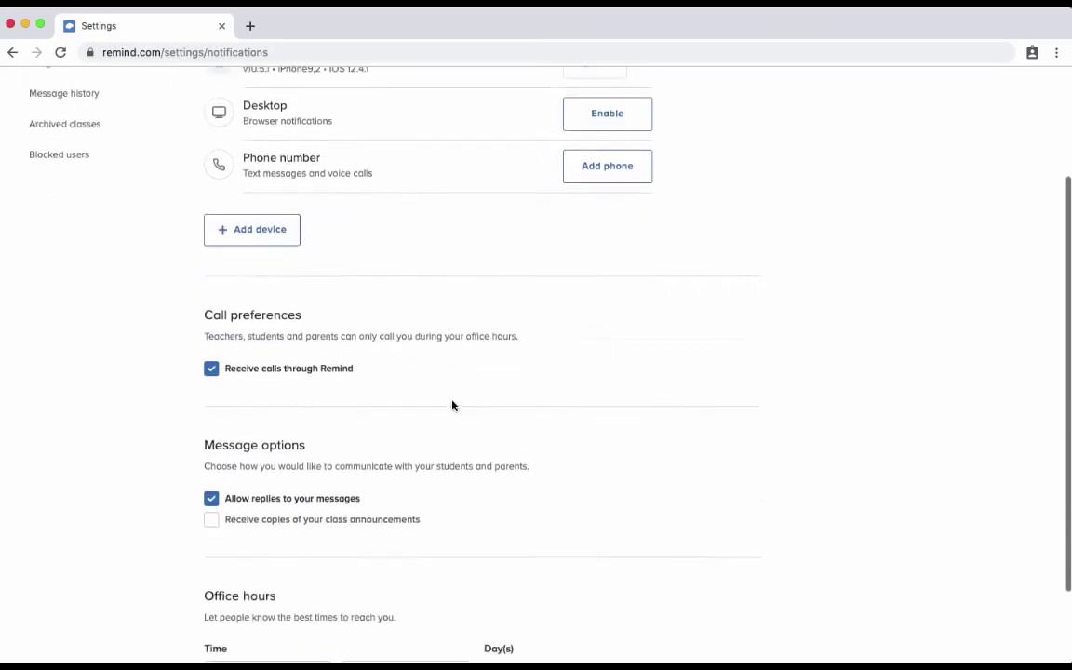
pyautogui.scroll(-2, 452, 404)
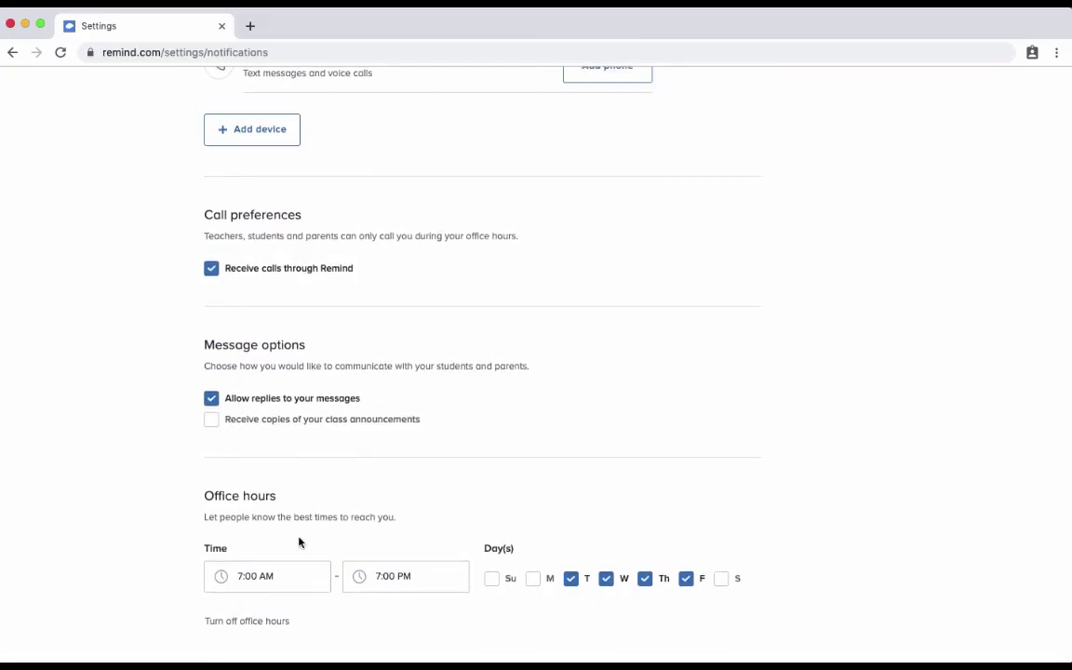
pyautogui.click(282, 576)
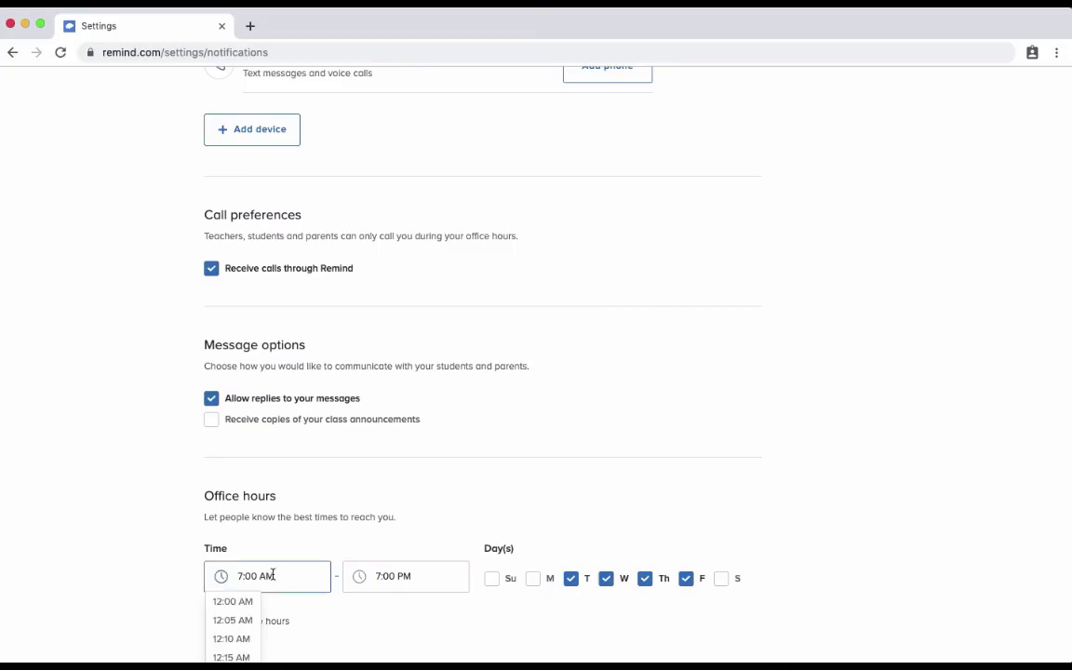
pyautogui.scroll(-2, 265, 567)
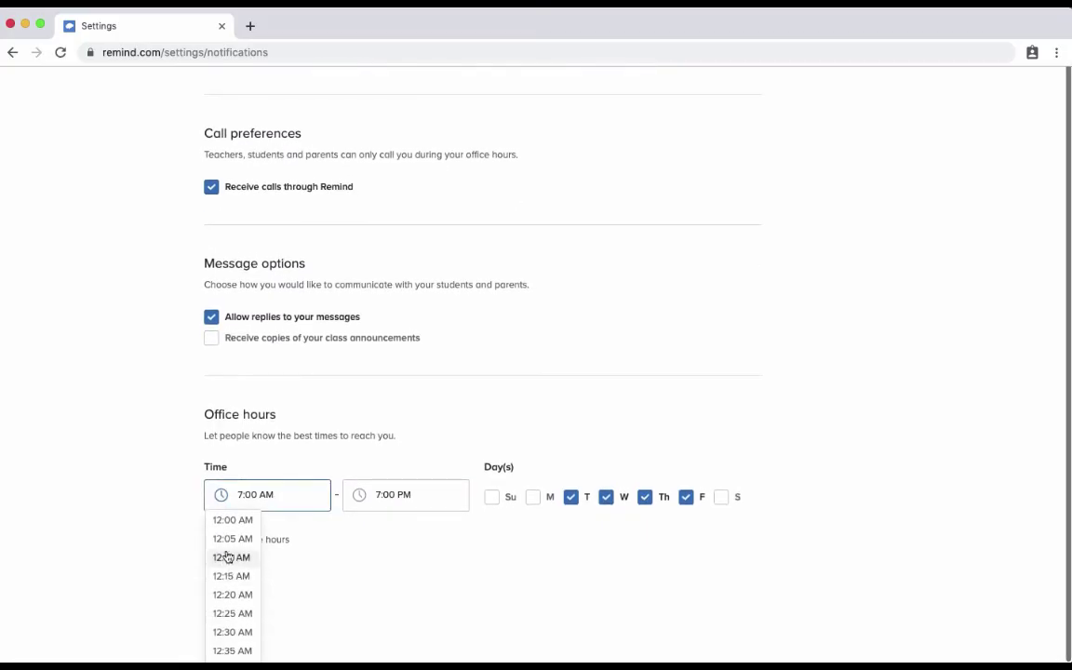
pyautogui.scroll(2, 224, 547)
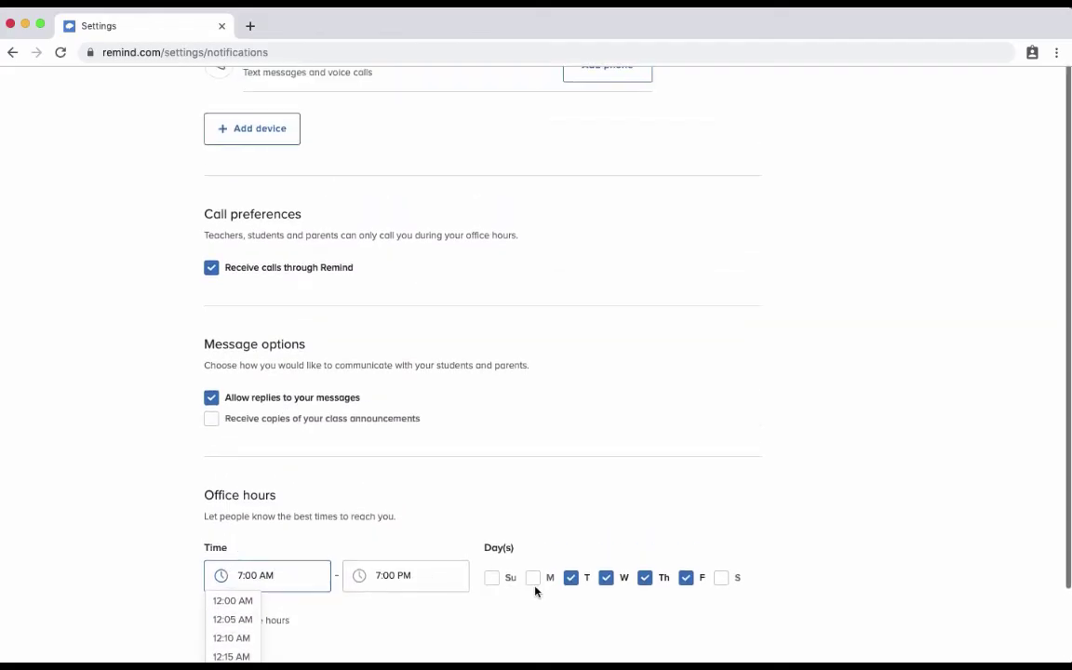
pyautogui.click(532, 582)
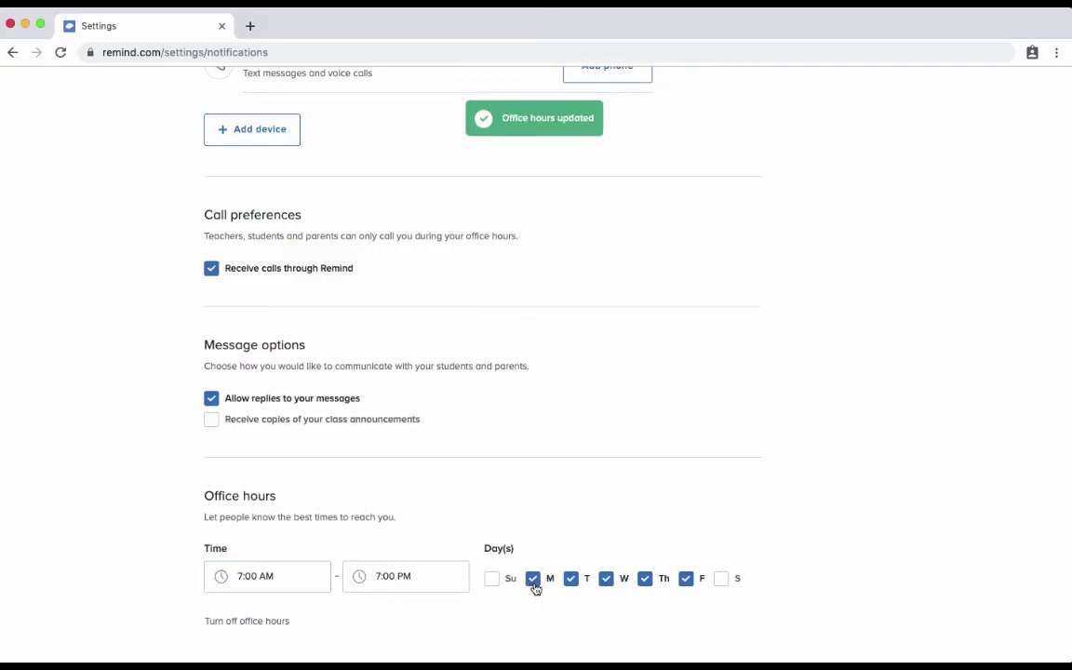
pyautogui.scroll(6, 431, 410)
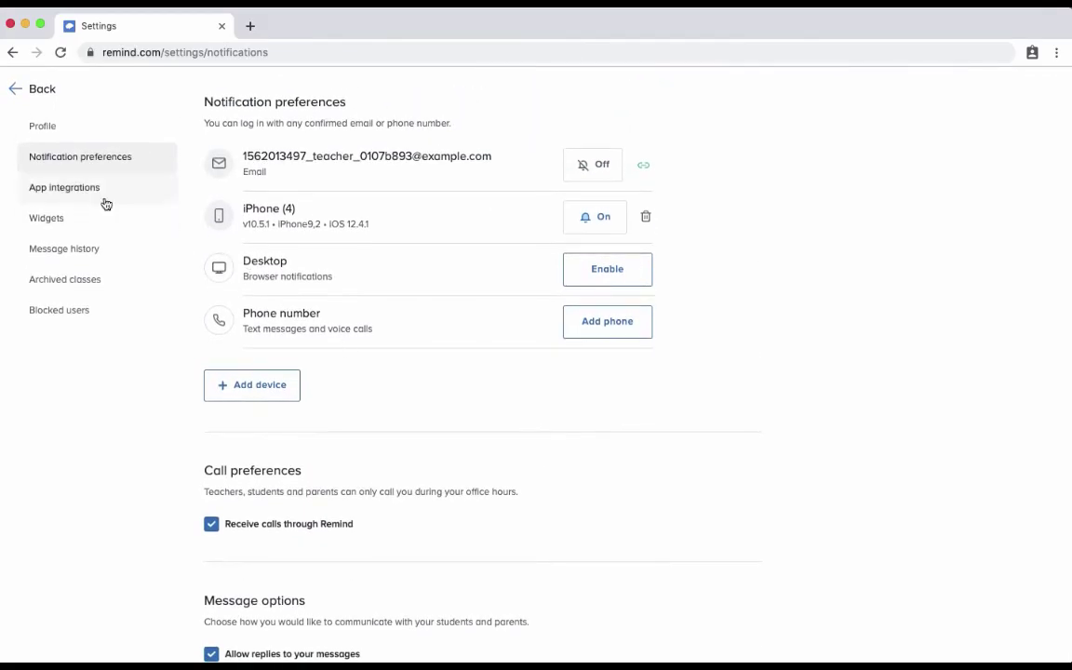
# Browse the available app integrations, then move on to the Archived classes settings.
pyautogui.click(77, 190)
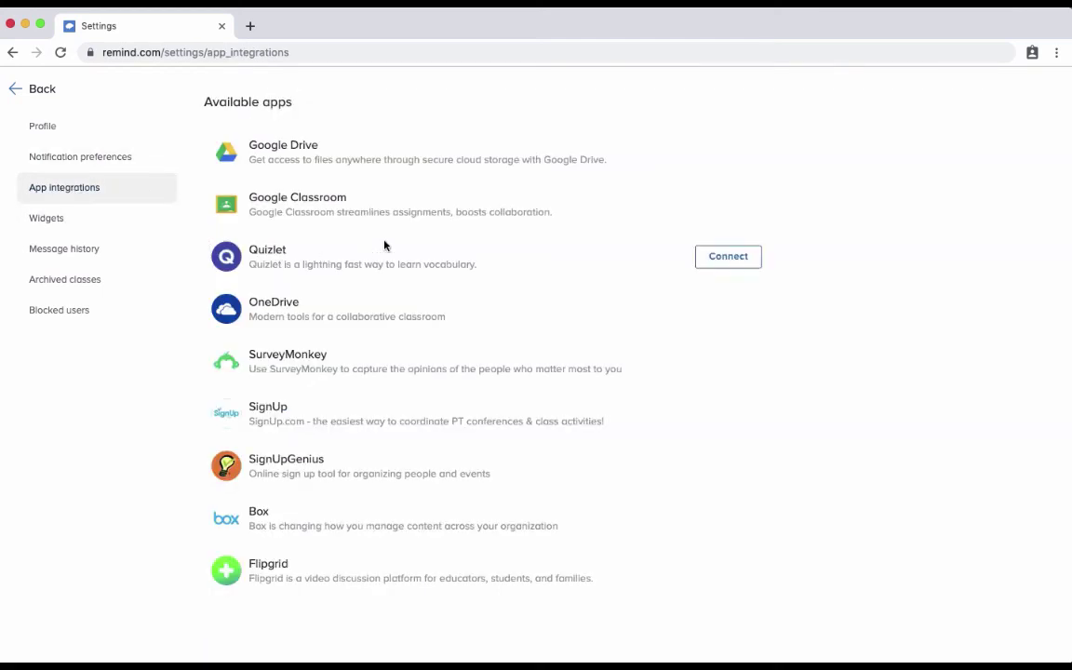
pyautogui.moveTo(314, 207)
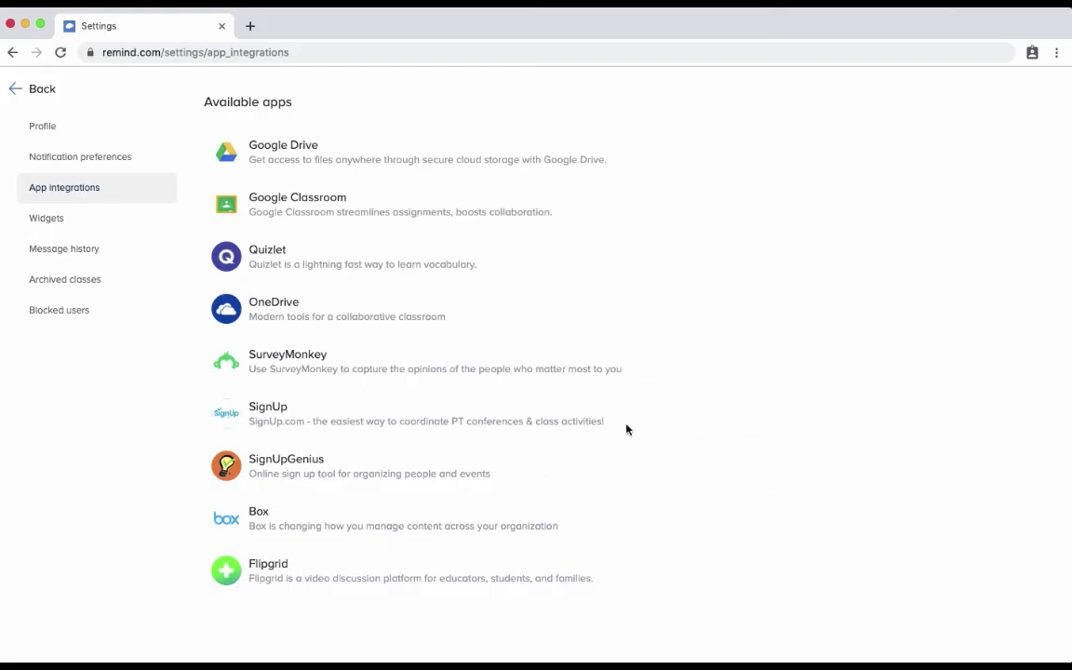
pyautogui.click(57, 280)
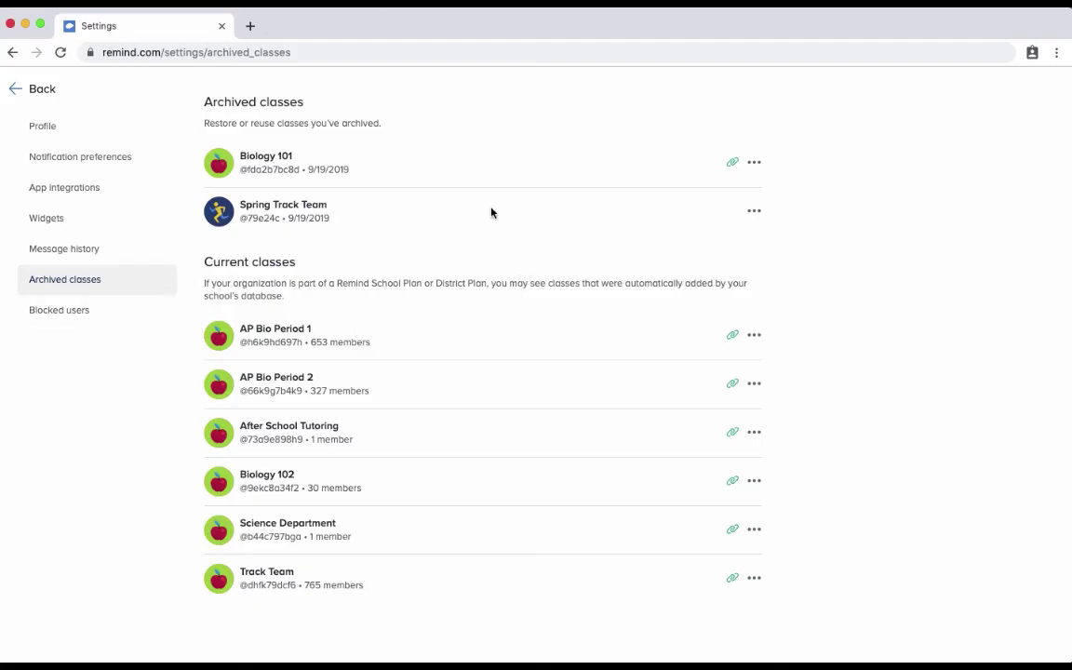
# Inspect the options menus for archived Spring Track Team and current AP Bio Period 1 without changing either.
pyautogui.click(752, 215)
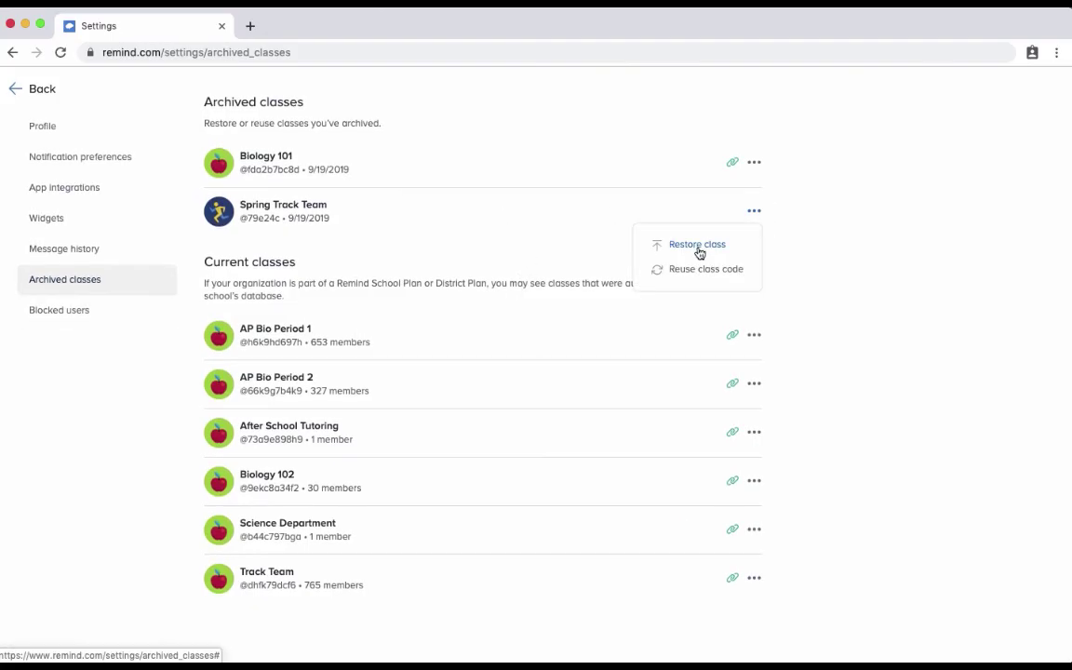
pyautogui.click(579, 311)
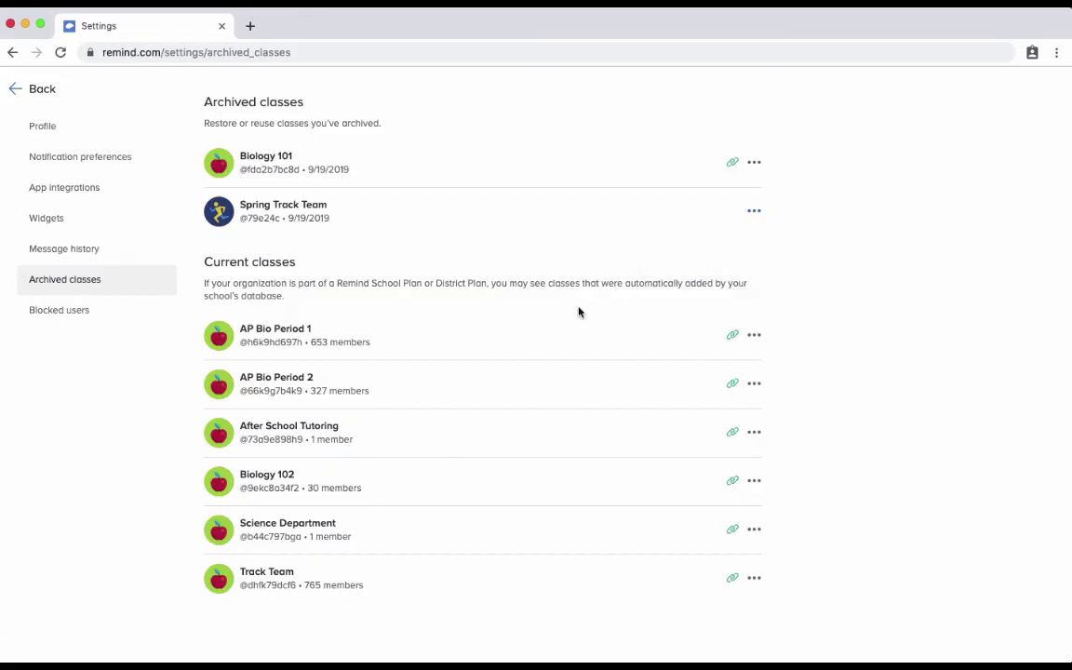
pyautogui.click(756, 336)
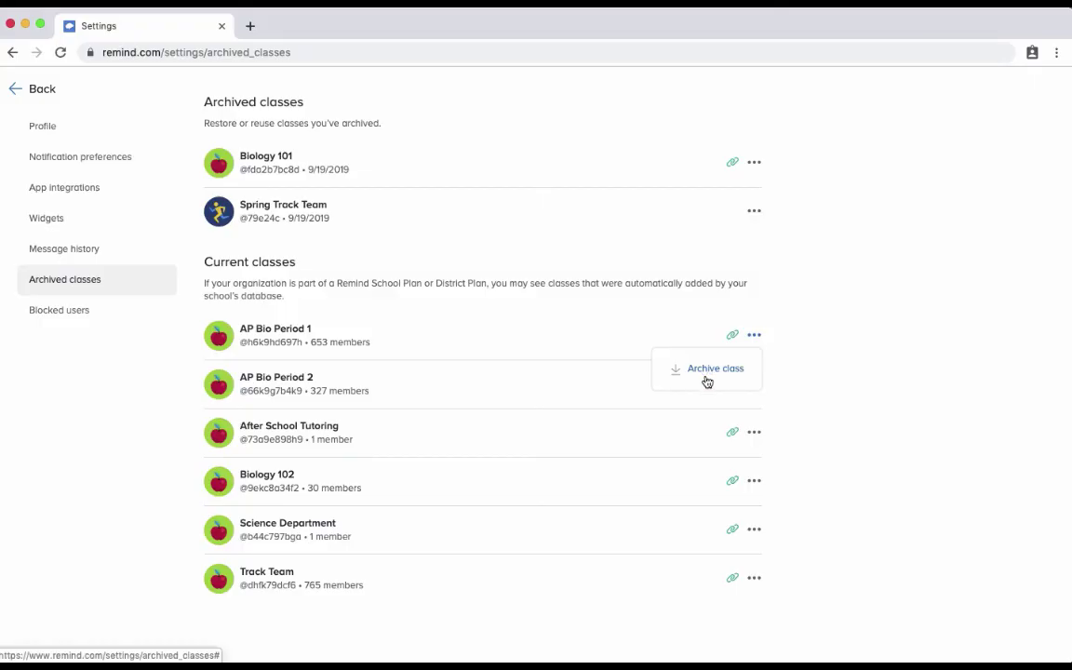
pyautogui.click(598, 342)
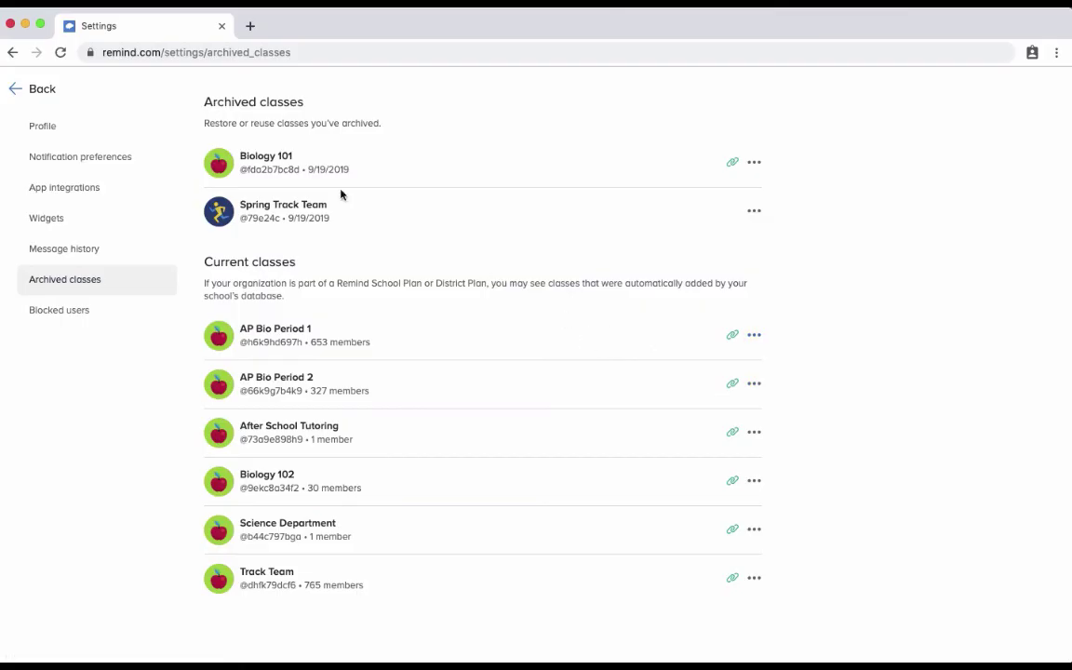
pyautogui.click(16, 92)
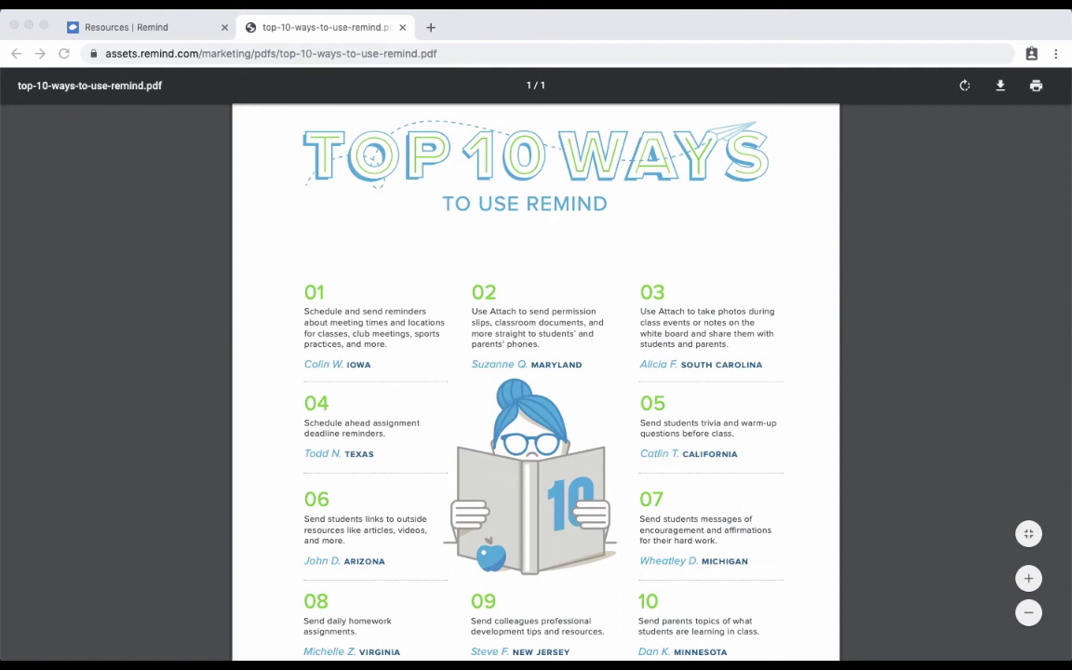
# Scroll through the Top 10 Ways to Use Remind PDF, then return to the Resources page and scroll it.
pyautogui.scroll(-3, 938, 423)
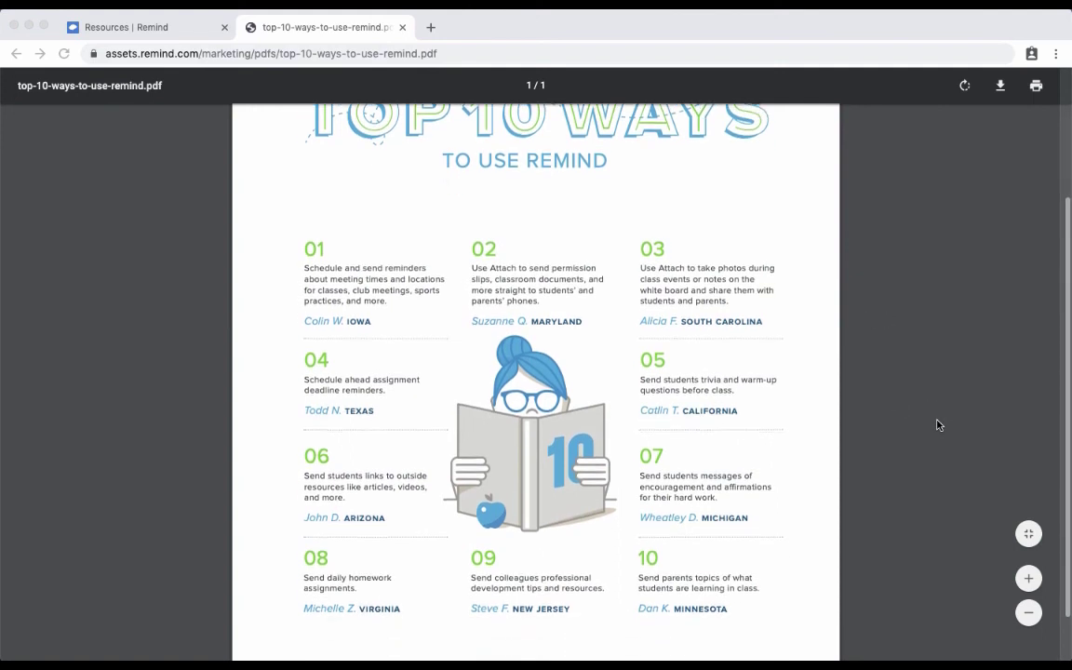
pyautogui.scroll(3, 936, 423)
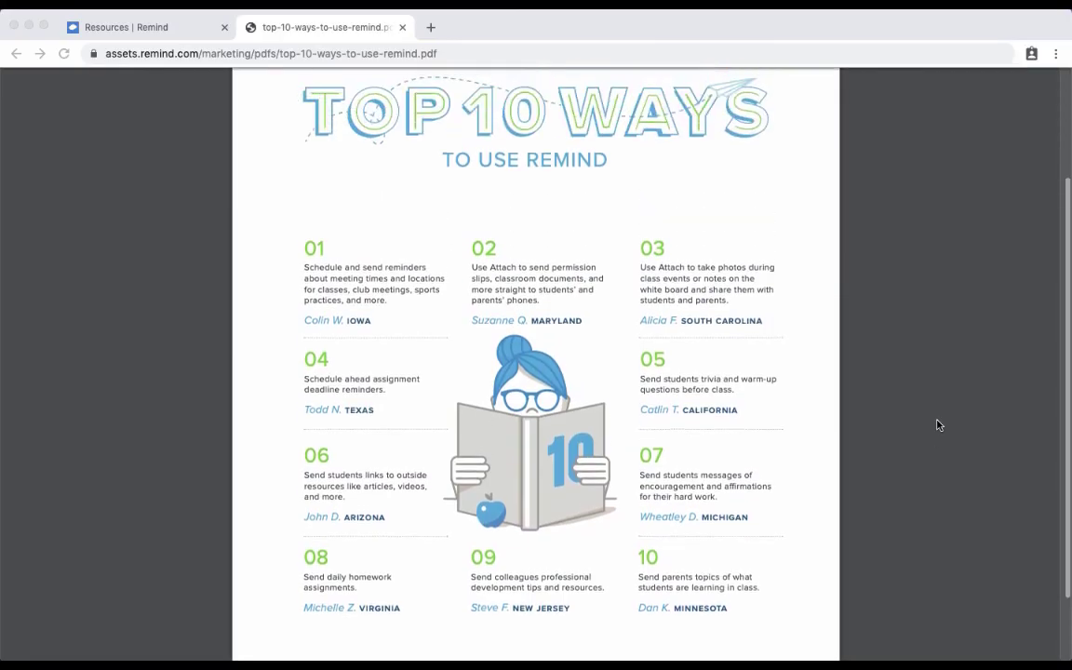
pyautogui.click(165, 31)
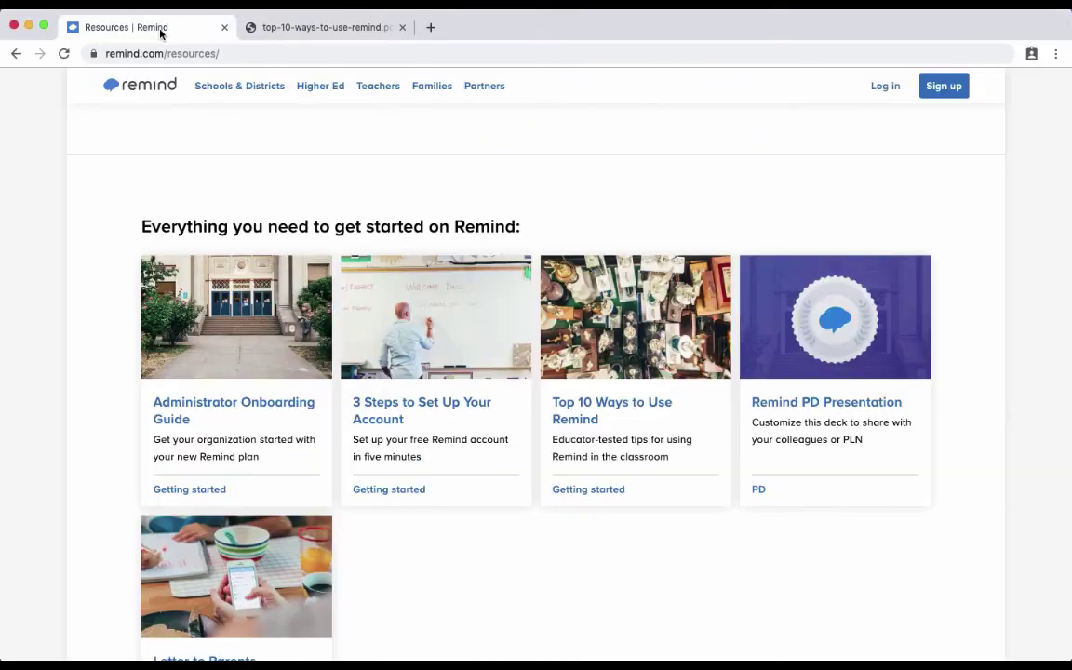
pyautogui.scroll(-1, 510, 228)
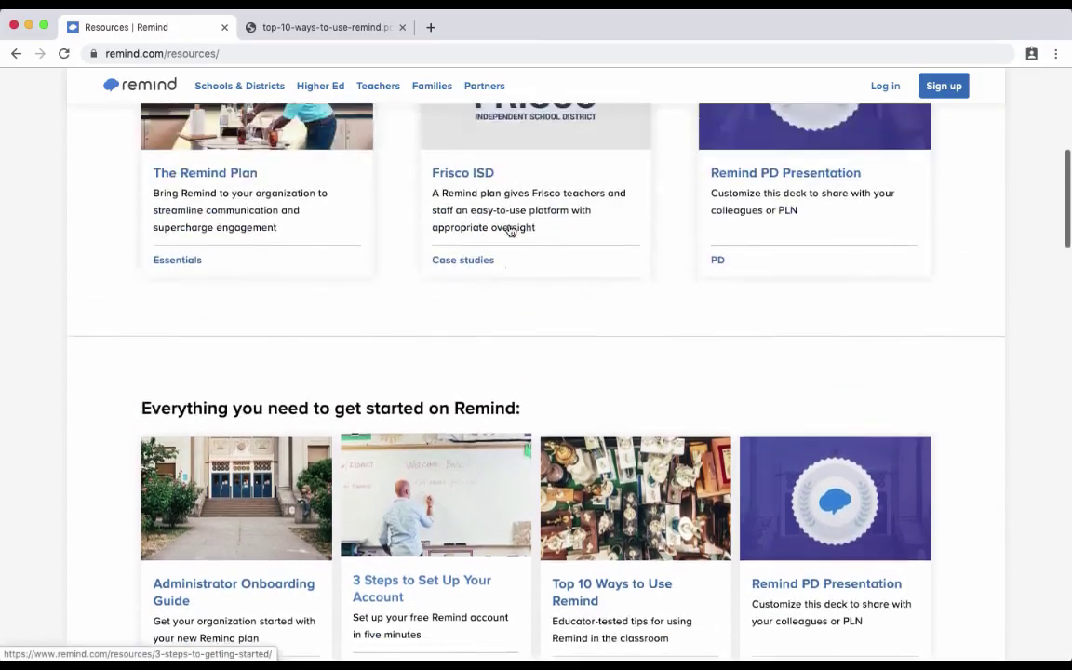